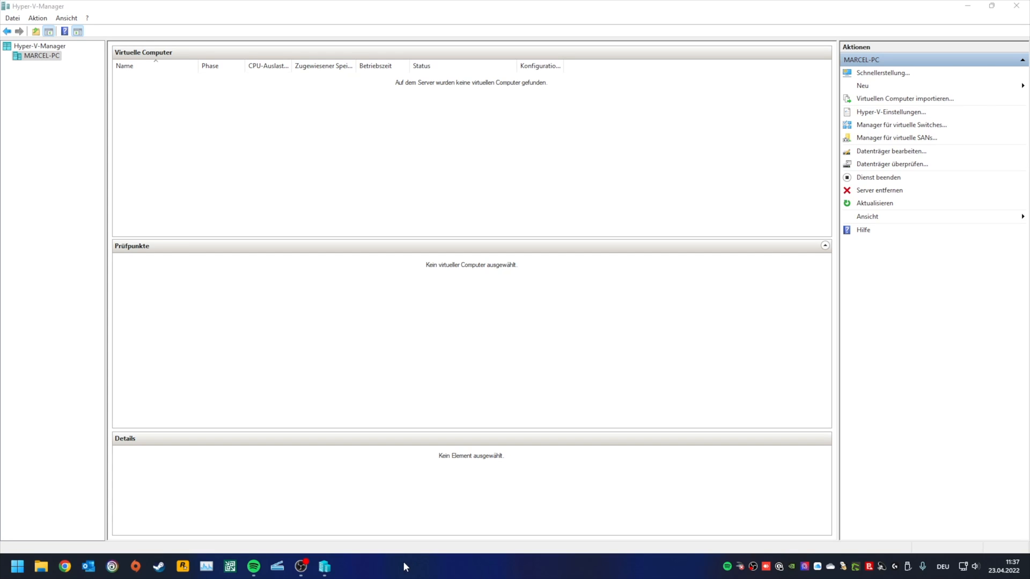
Start creating a new virtual computer named TESTSYSTEM, keeping the default storage location.
left_click(866, 87)
left_click(962, 87)
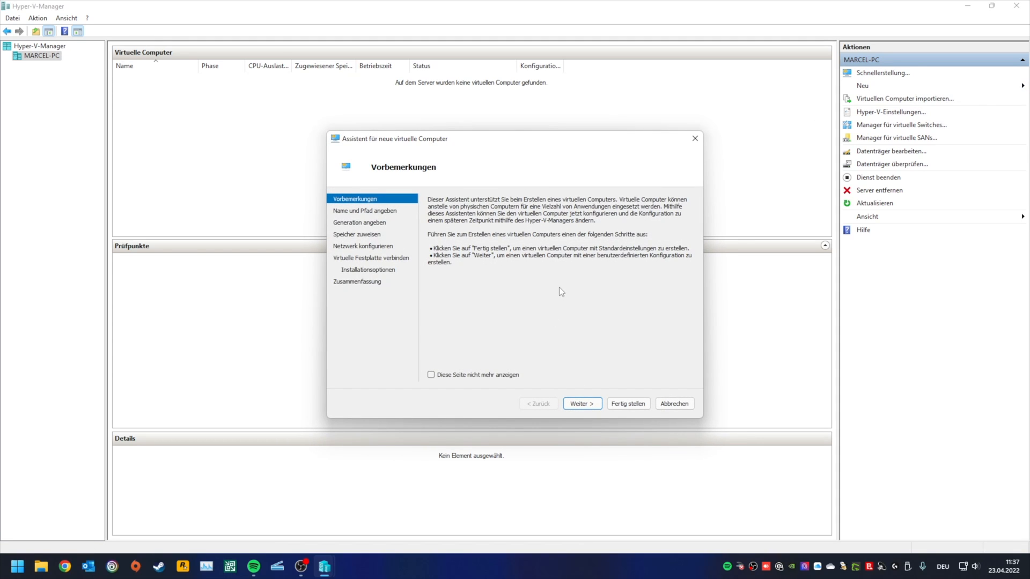
left_click(591, 404)
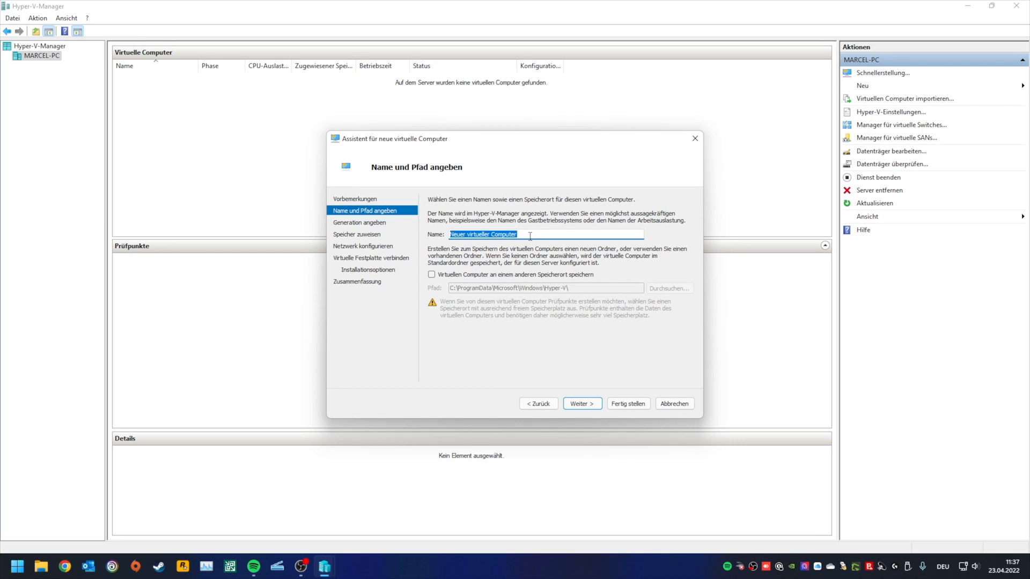
type("TESTSYSTEM")
left_click(540, 278)
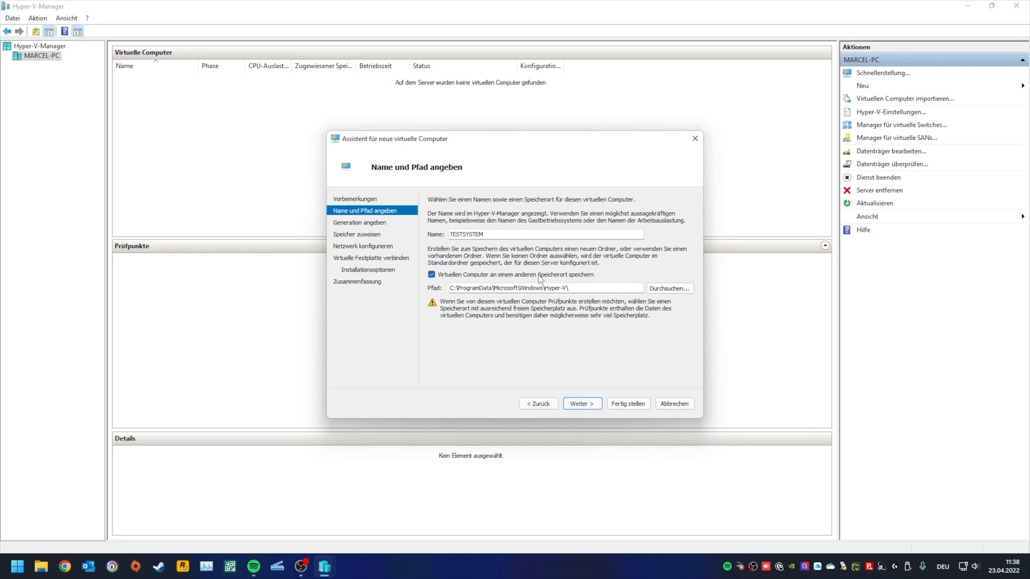
left_click(510, 276)
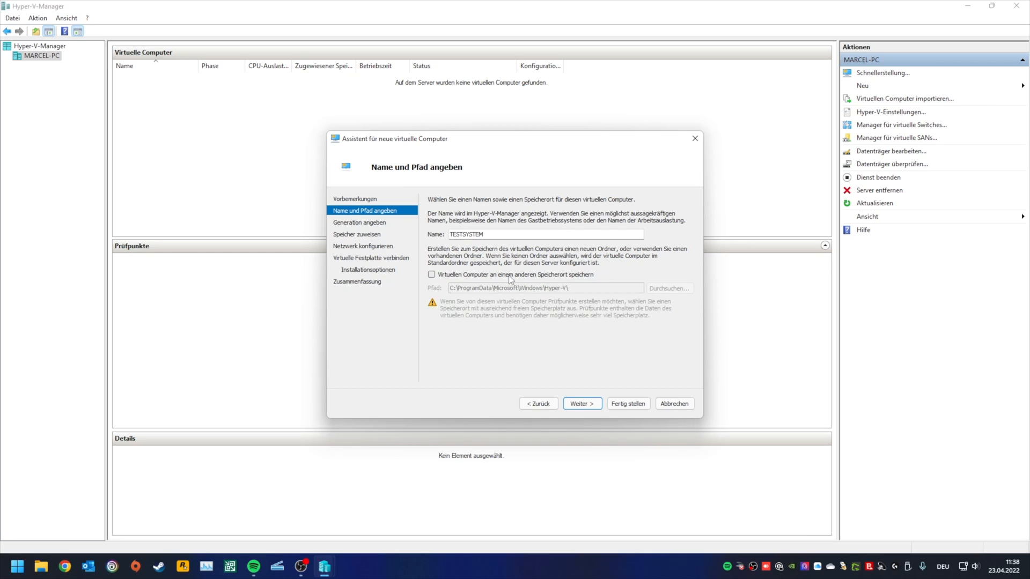
left_click(578, 405)
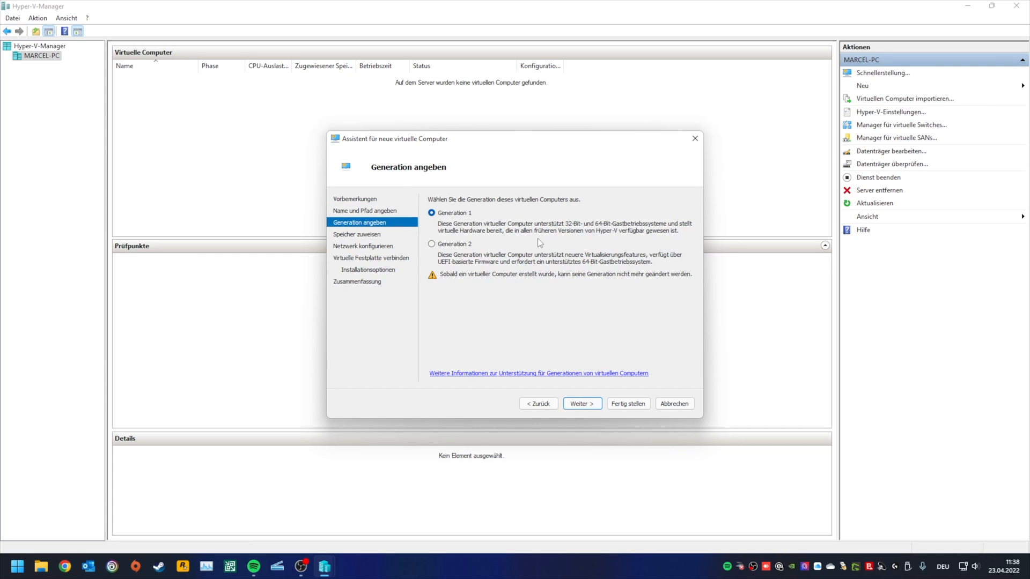
Choose Generation 2 for the new virtual computer and continue to memory assignment.
left_click_drag(546, 139, 463, 152)
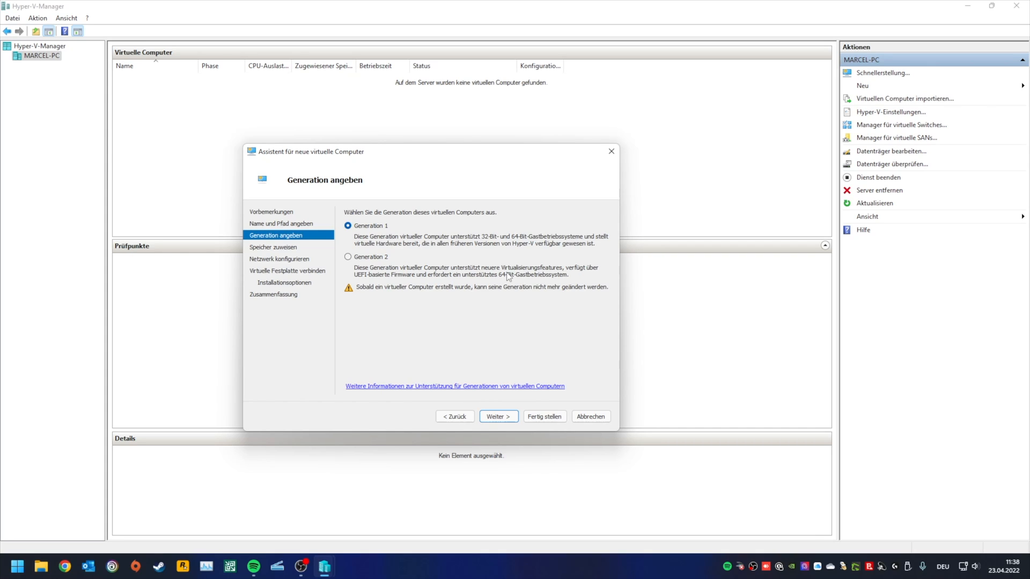
left_click(368, 261)
left_click(498, 417)
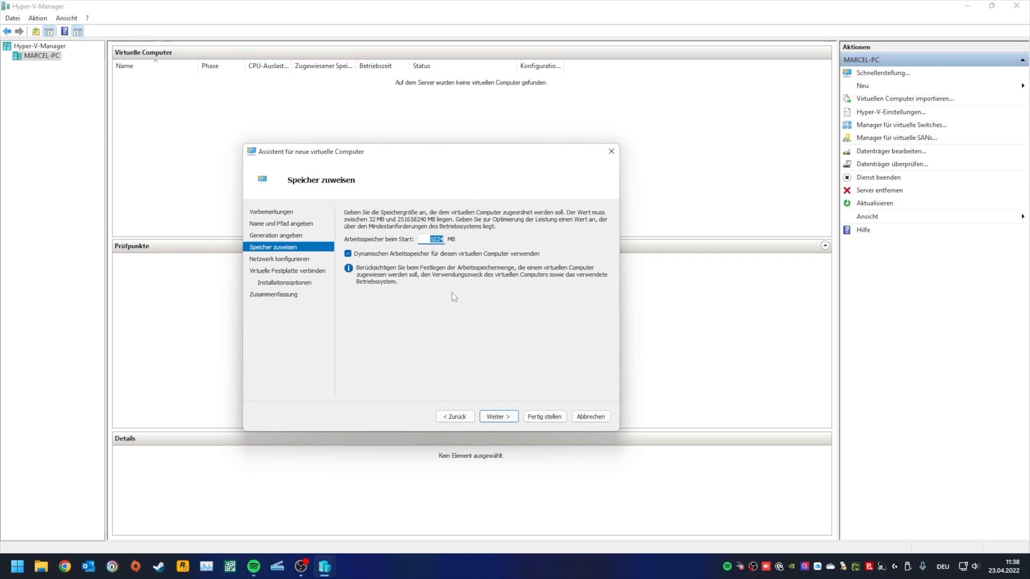
Assign 4096 MB of startup memory to the virtual computer and turn off dynamic memory.
left_click(348, 254)
type("4096")
left_click(498, 416)
Connect the virtual computer's network adapter to the EXTERN switch and continue to the hard disk setup.
left_click(395, 235)
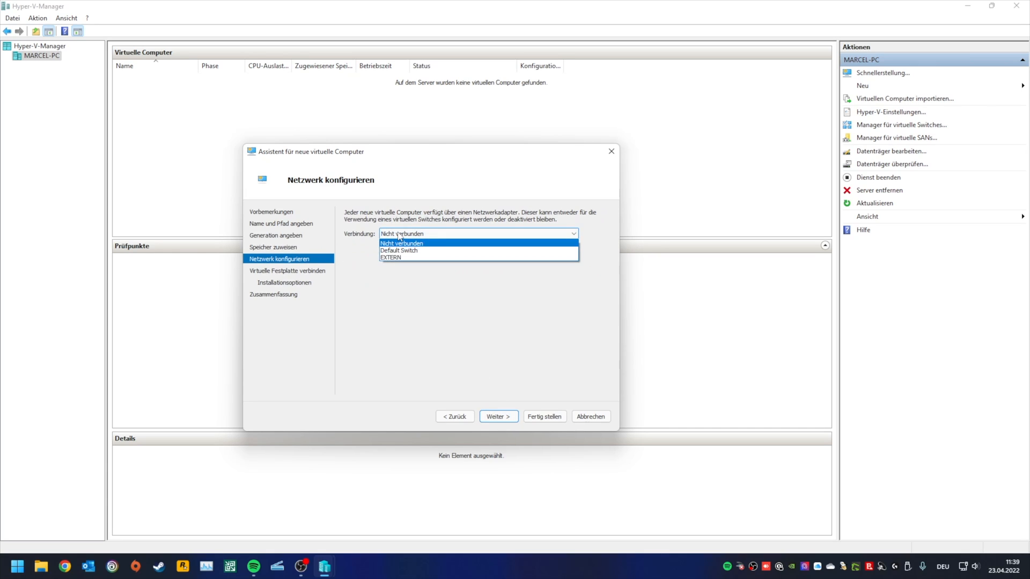
left_click(400, 258)
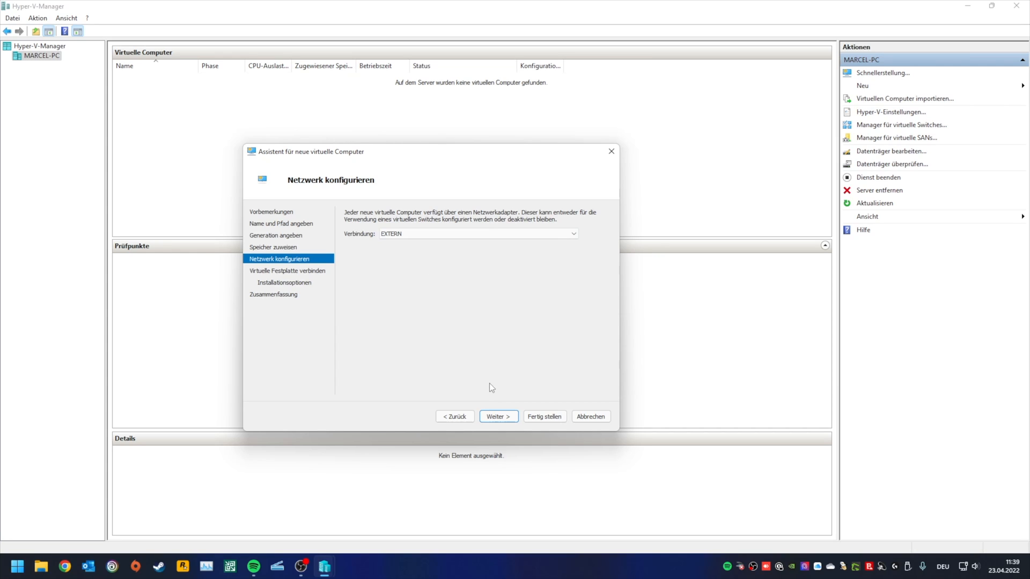
left_click(498, 416)
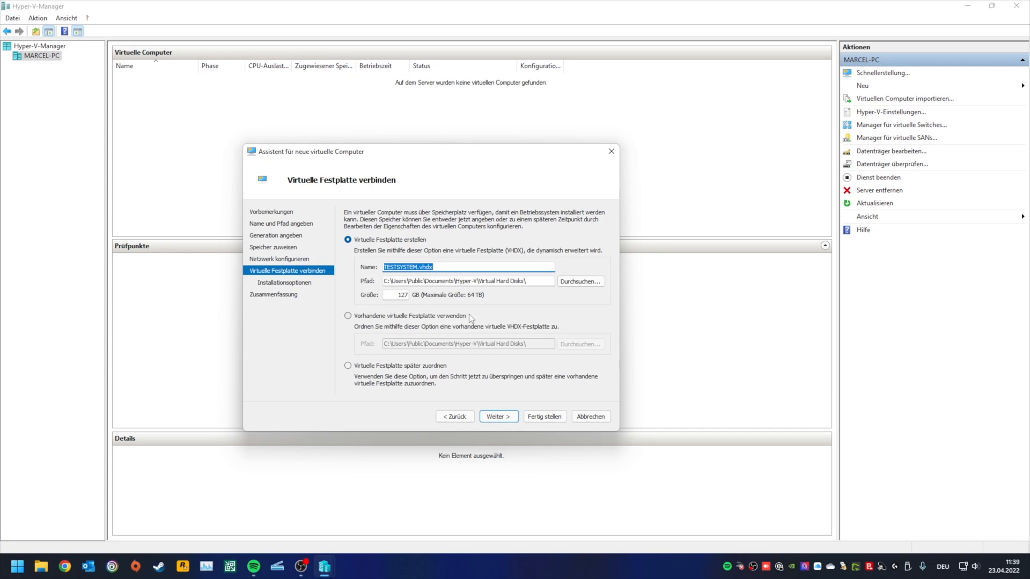
Create a new virtual hard disk named TESTSYSTEM_C.vhdx with a size of 40 GB.
left_click(417, 267)
type("_C")
left_click_drag(394, 296, 521, 317)
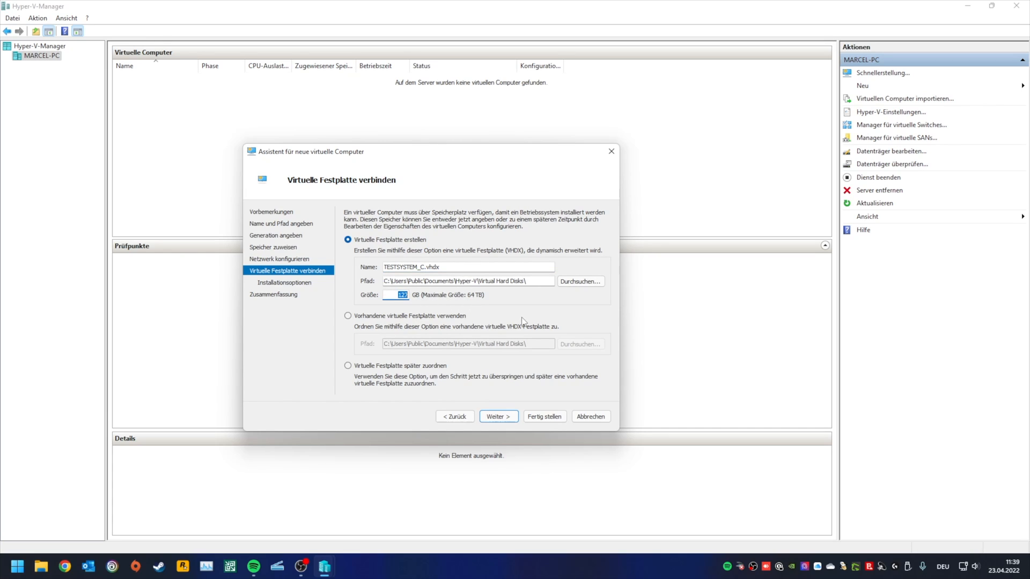
type("40")
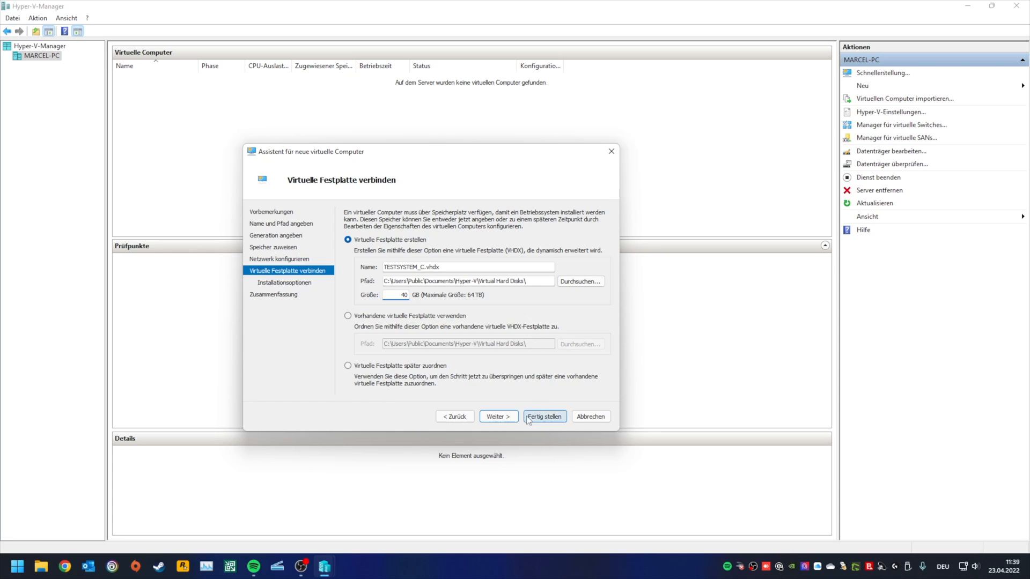
left_click(499, 416)
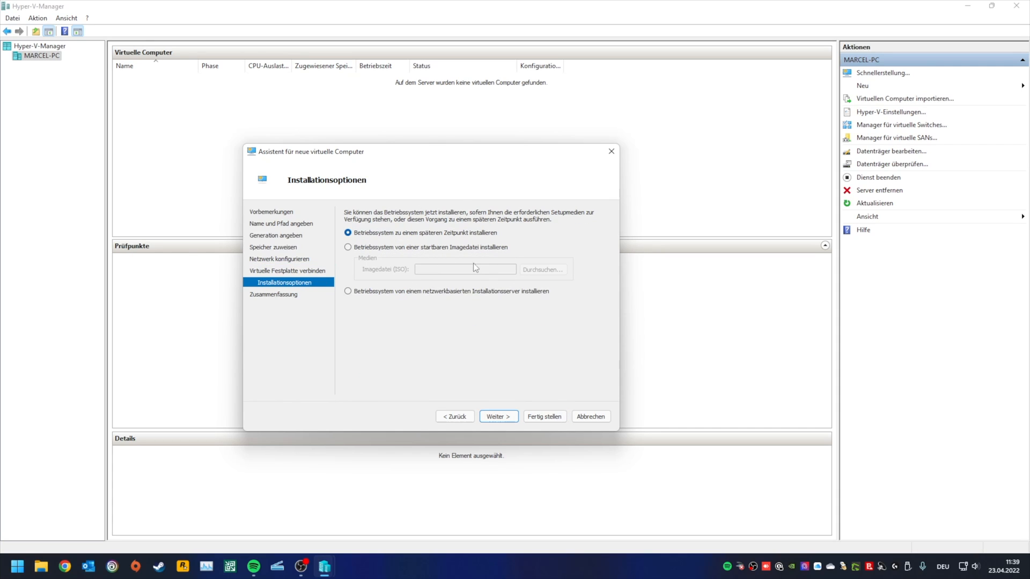
Set the Windows Server ISO from the desktop as the bootable installation image and finish creating the virtual computer.
left_click(433, 248)
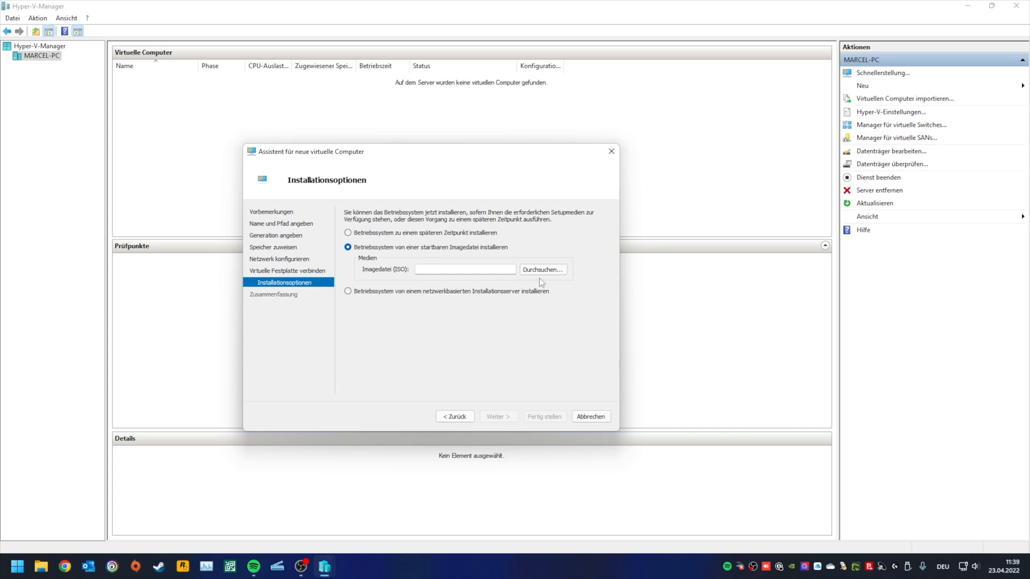
left_click(539, 270)
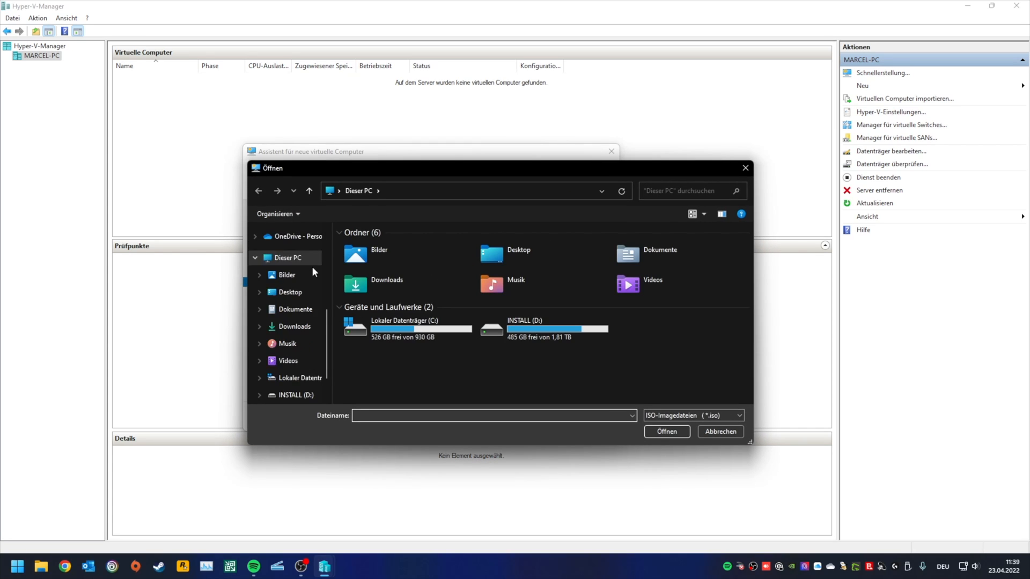
scroll(288, 264, "up", 2)
left_click(289, 254)
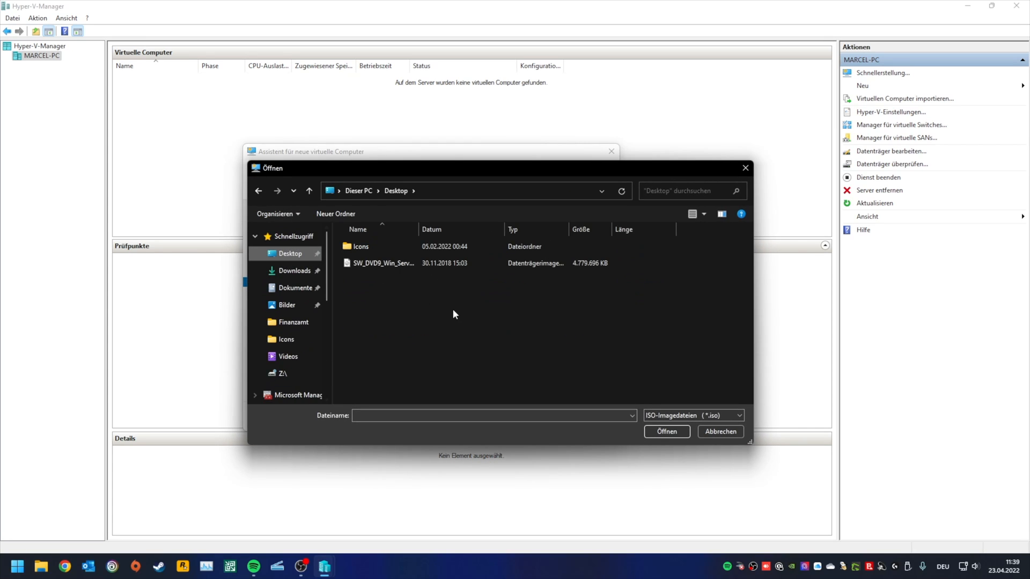
double_click(393, 264)
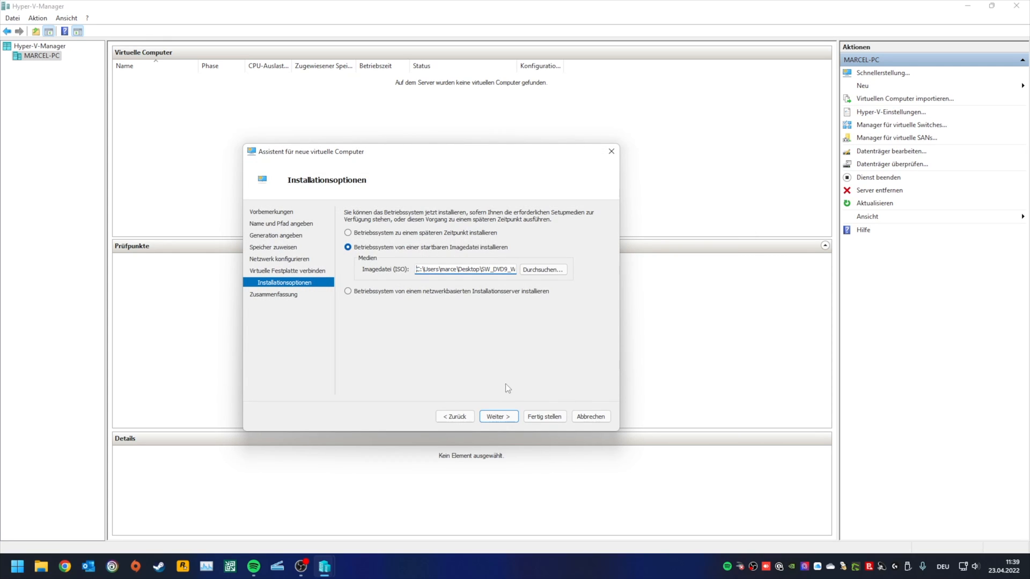
left_click(498, 417)
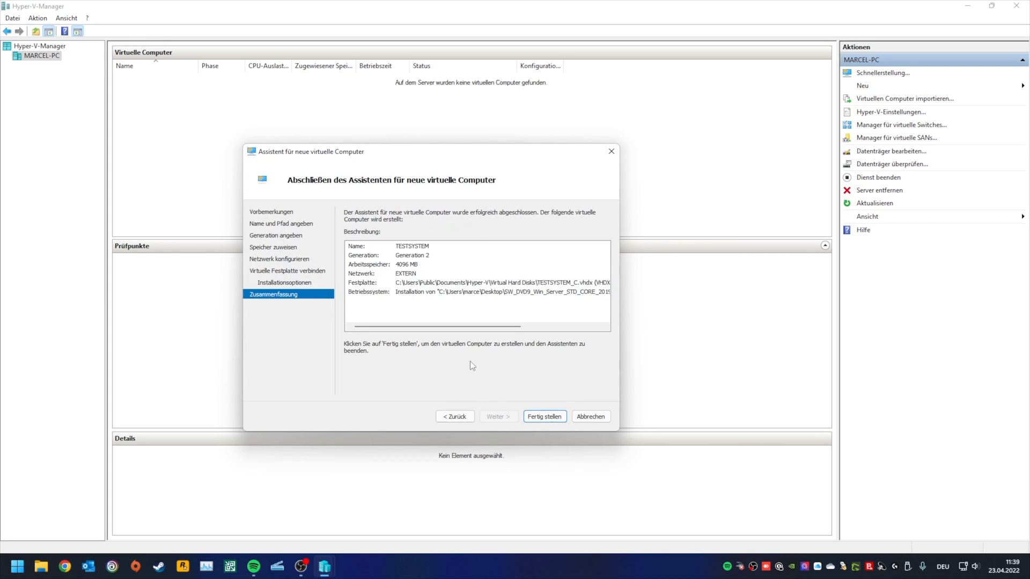
left_click(544, 416)
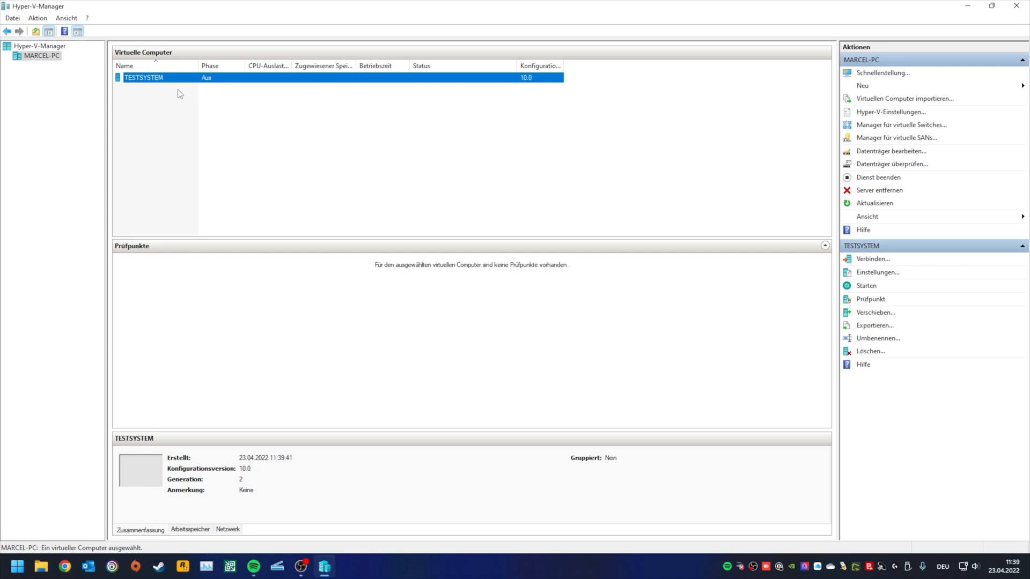
Set the number of virtual processors in TESTSYSTEM's settings to 4 and apply the change.
right_click(154, 77)
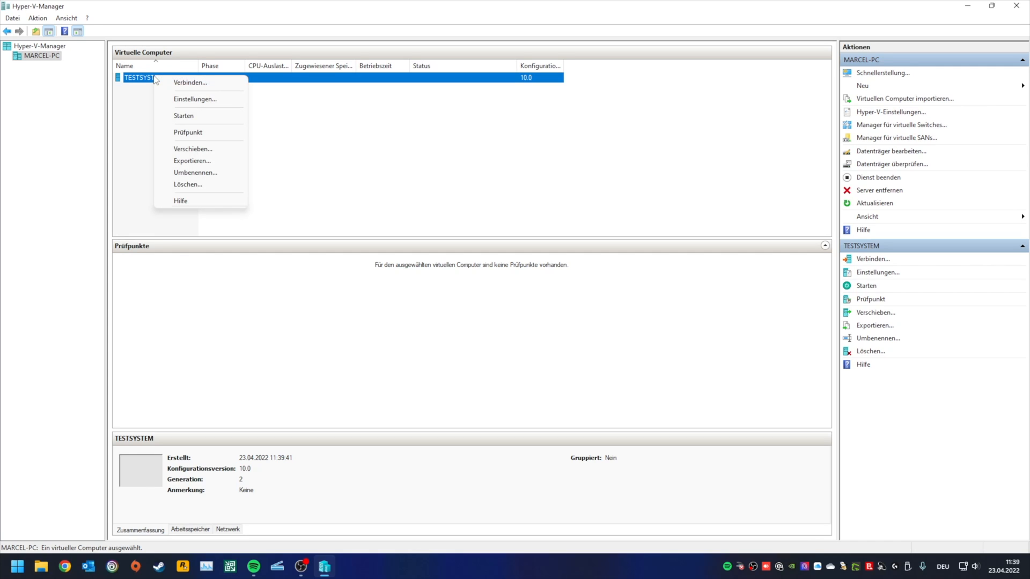
left_click(195, 99)
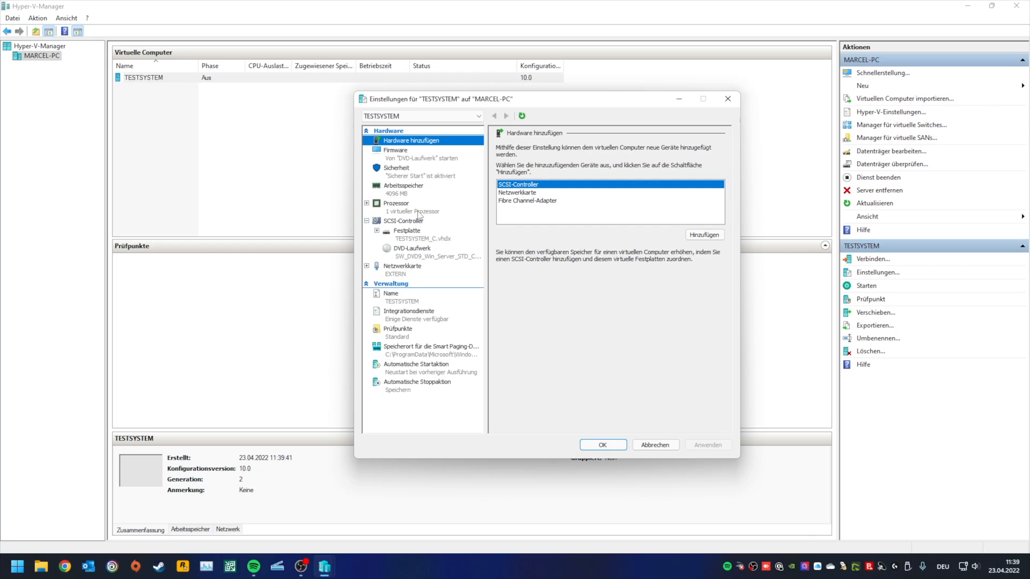
left_click(418, 212)
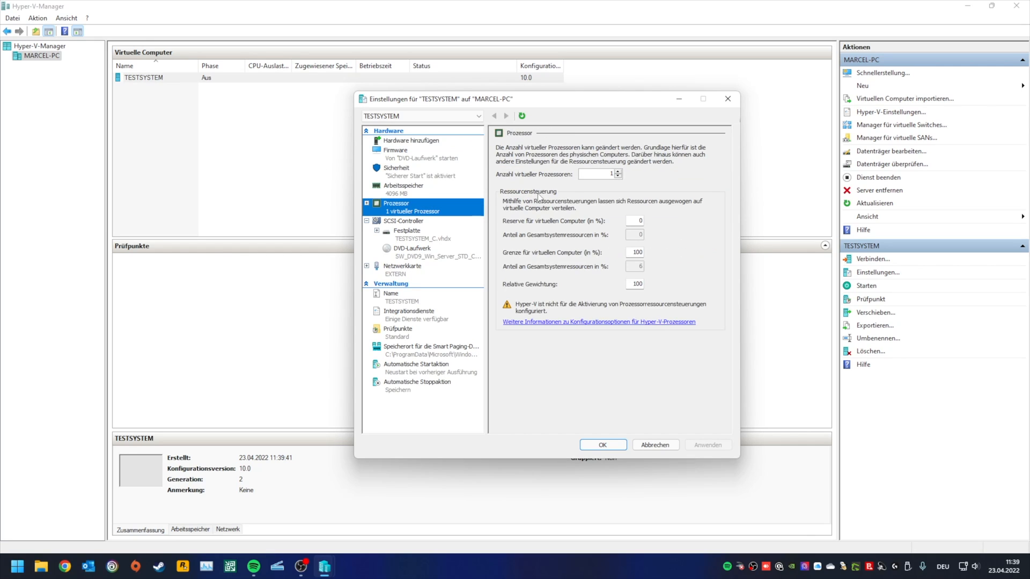
left_click(617, 172)
left_click(617, 172)
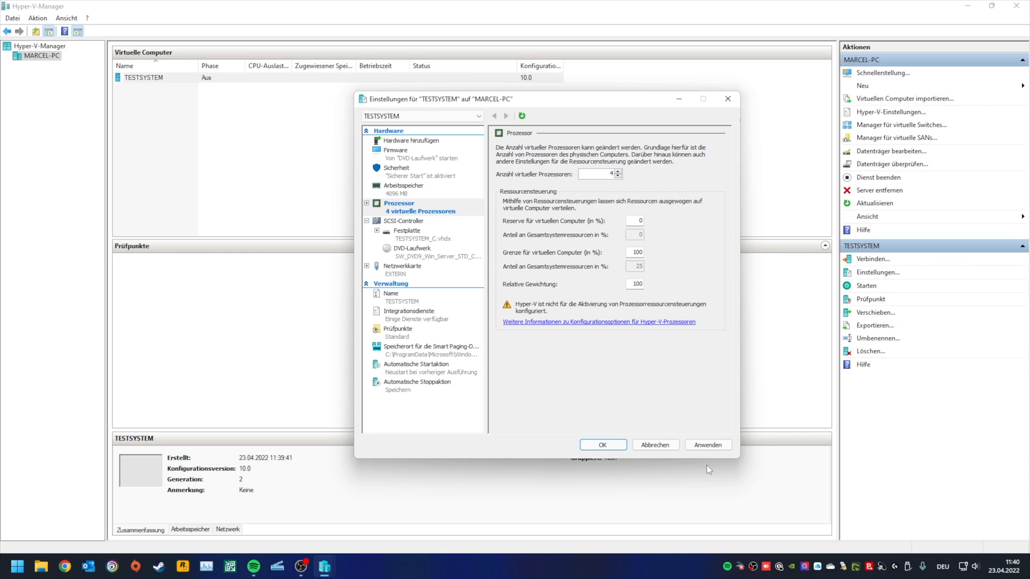
left_click(707, 444)
Review the available Secure Boot templates in TESTSYSTEM's security settings.
left_click(413, 176)
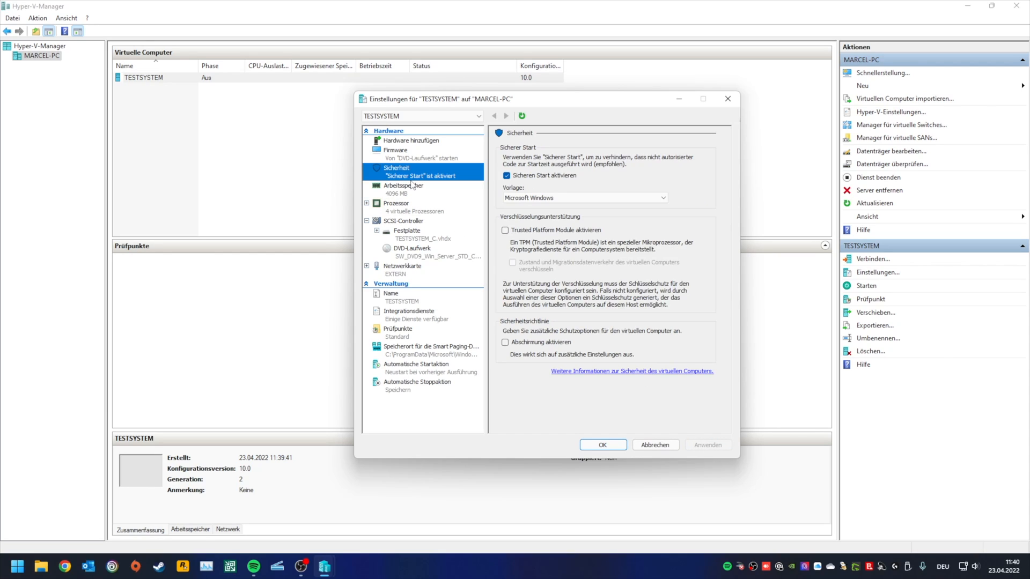
left_click(595, 197)
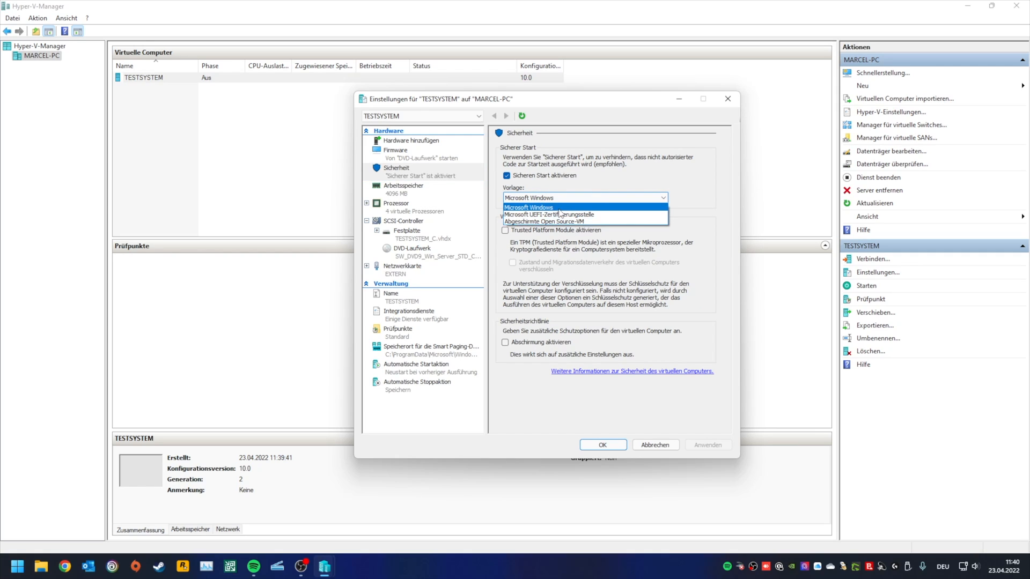
left_click(660, 197)
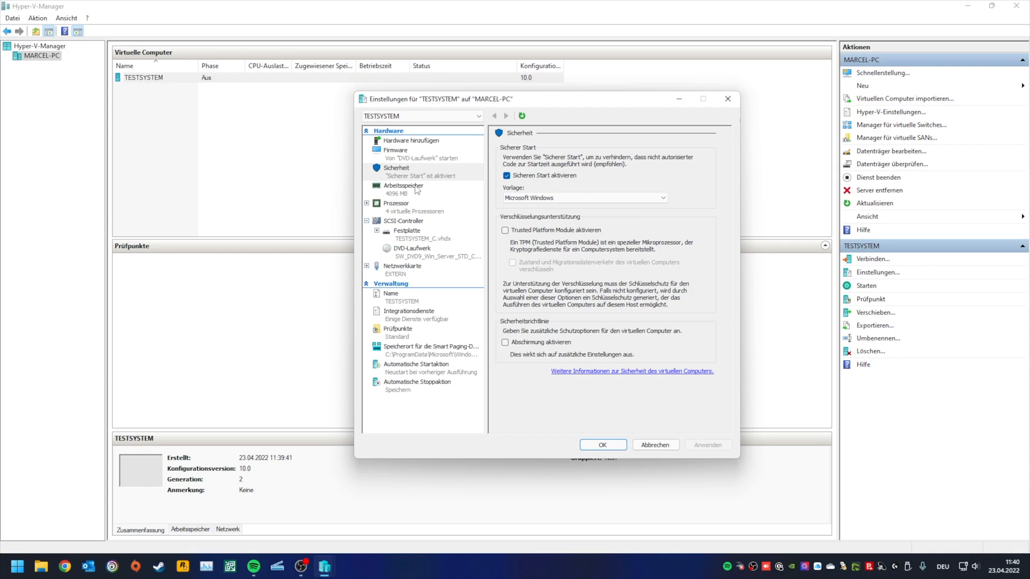
Add another hard disk to TESTSYSTEM's SCSI controller.
left_click(408, 231)
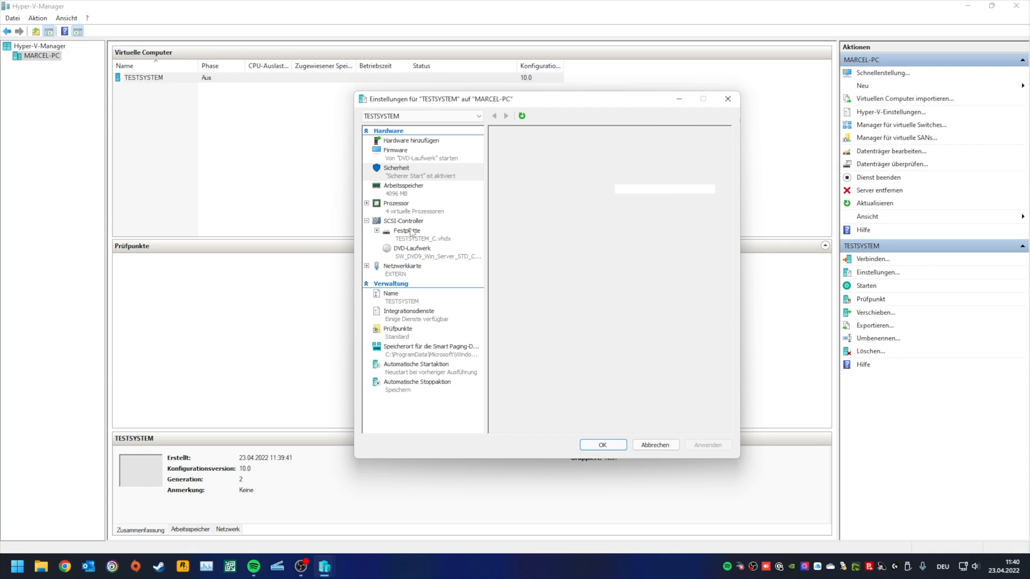
left_click(409, 221)
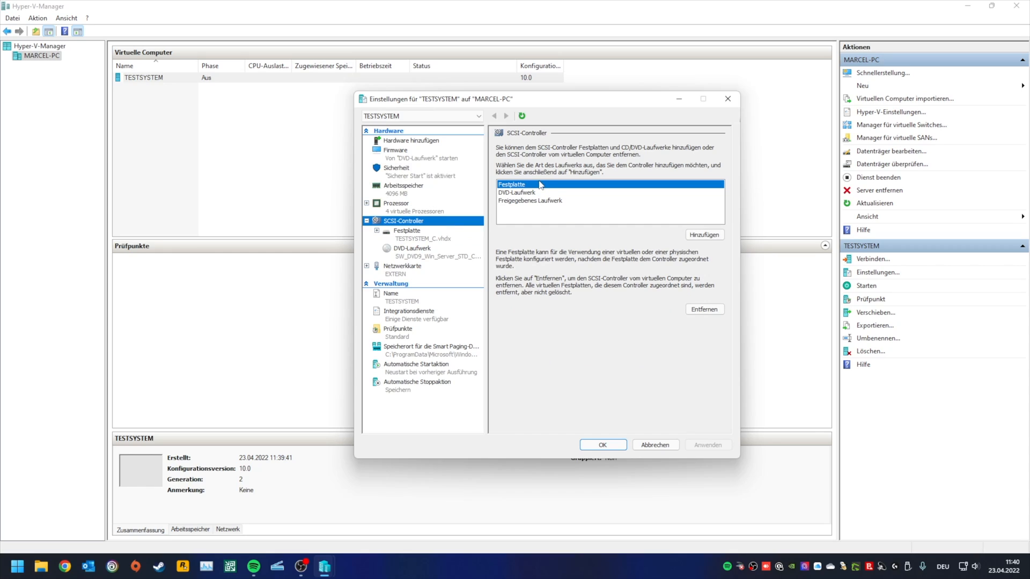
left_click(697, 235)
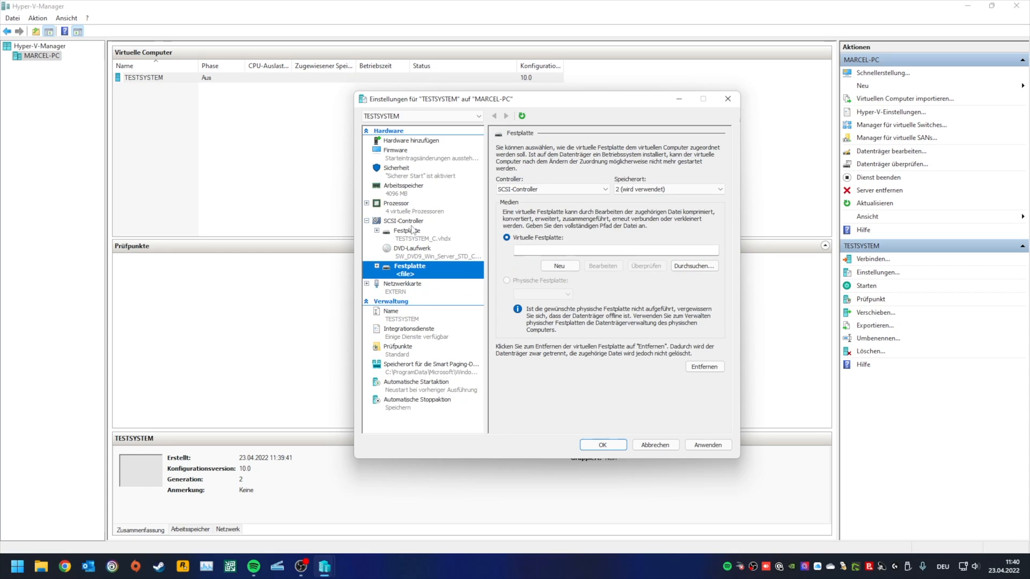
Review TESTSYSTEM's network adapter configuration and its name and notes settings.
left_click(402, 289)
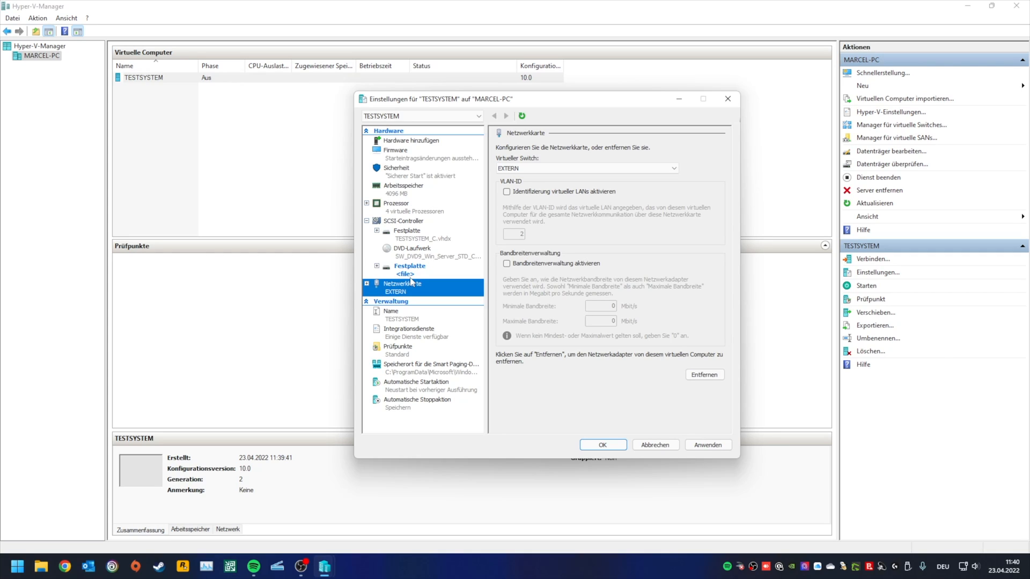
left_click(408, 315)
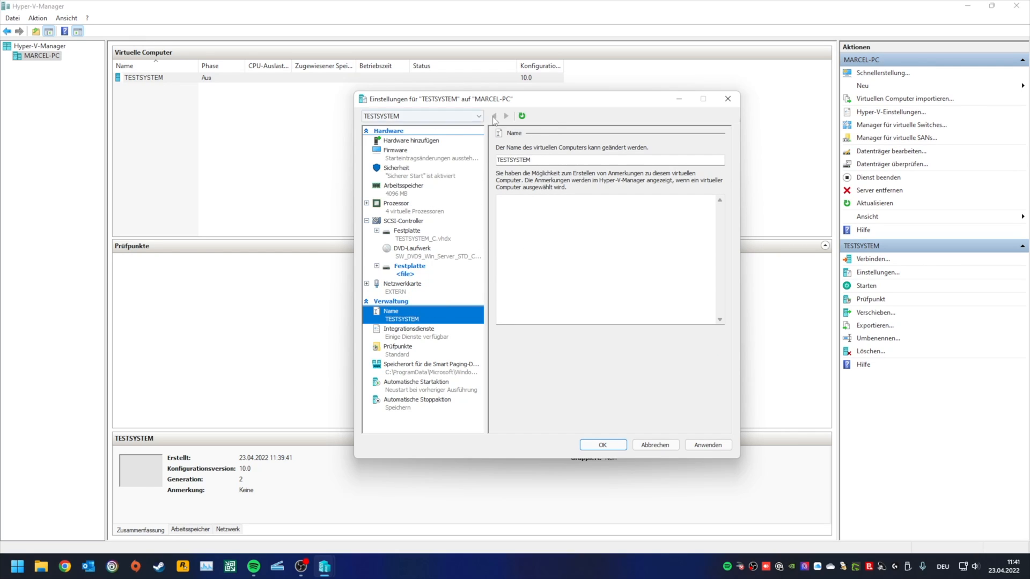
left_click_drag(558, 95, 570, 76)
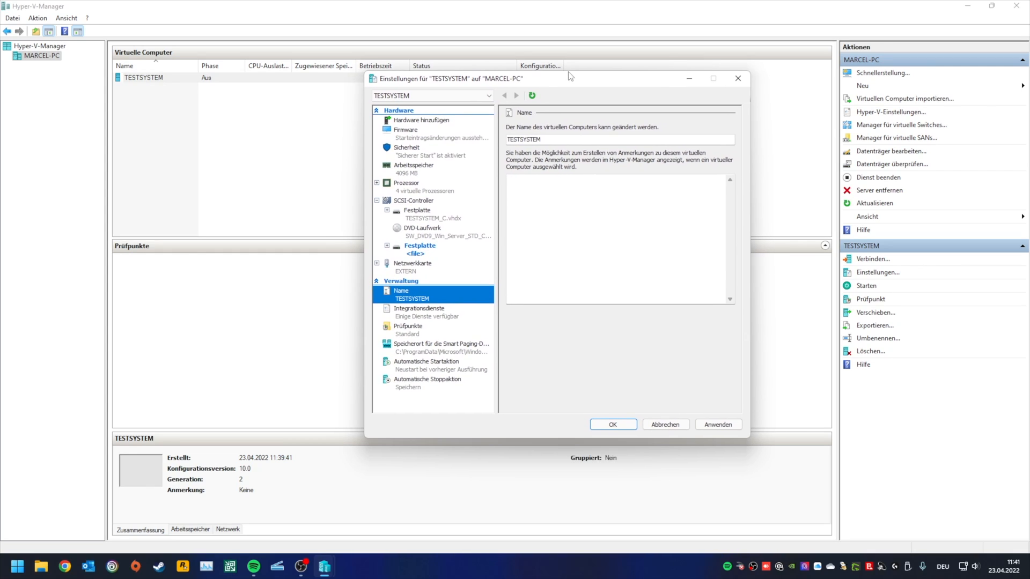
Enable the Gastdienste integration service and disable Zeitsynchronisierung for TESTSYSTEM.
left_click(441, 316)
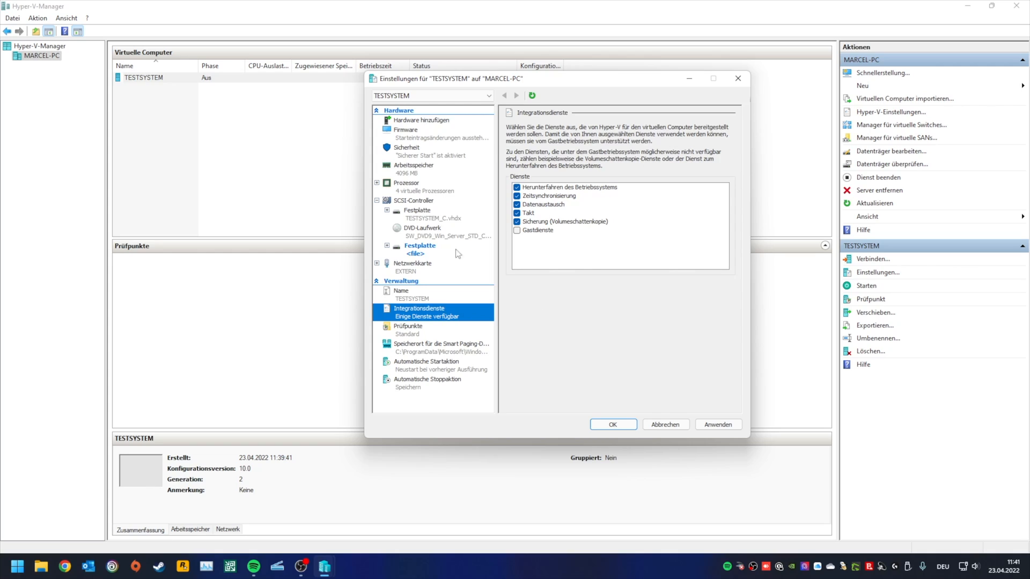
left_click(517, 230)
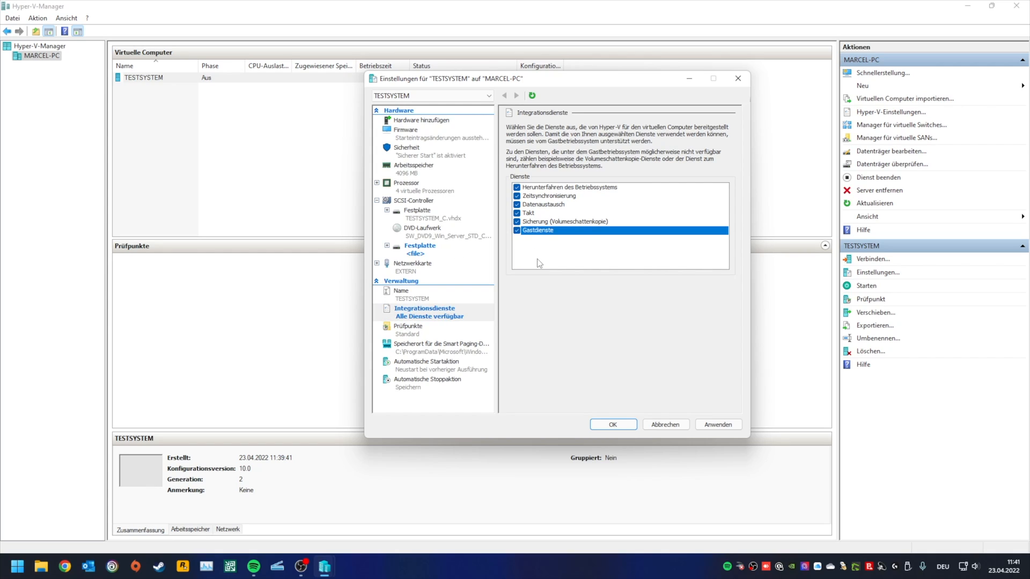
left_click(516, 197)
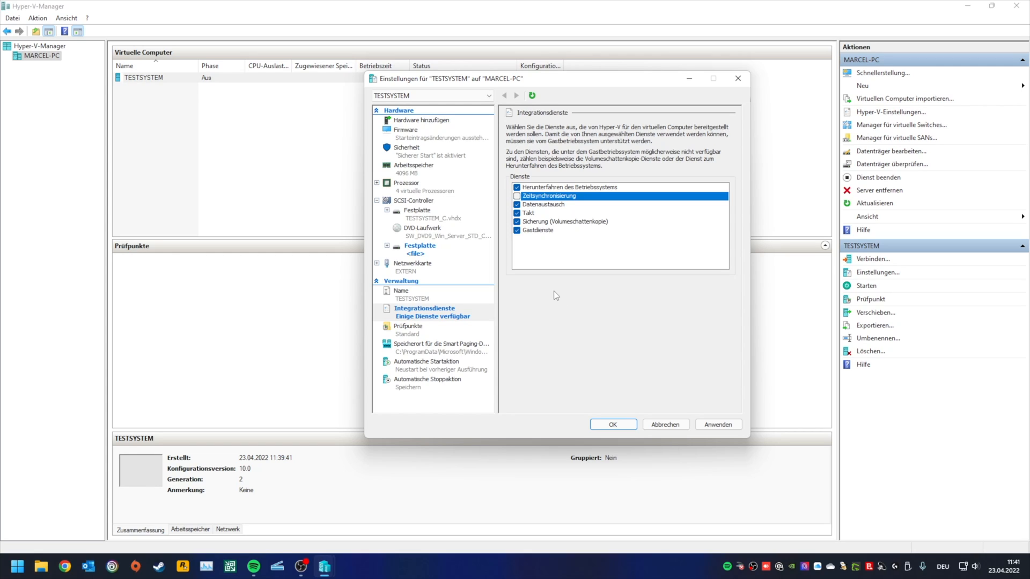
Turn off automatic checkpoints for TESTSYSTEM while keeping Standardprüfpunkte, and review the Smart Paging file location.
left_click(440, 335)
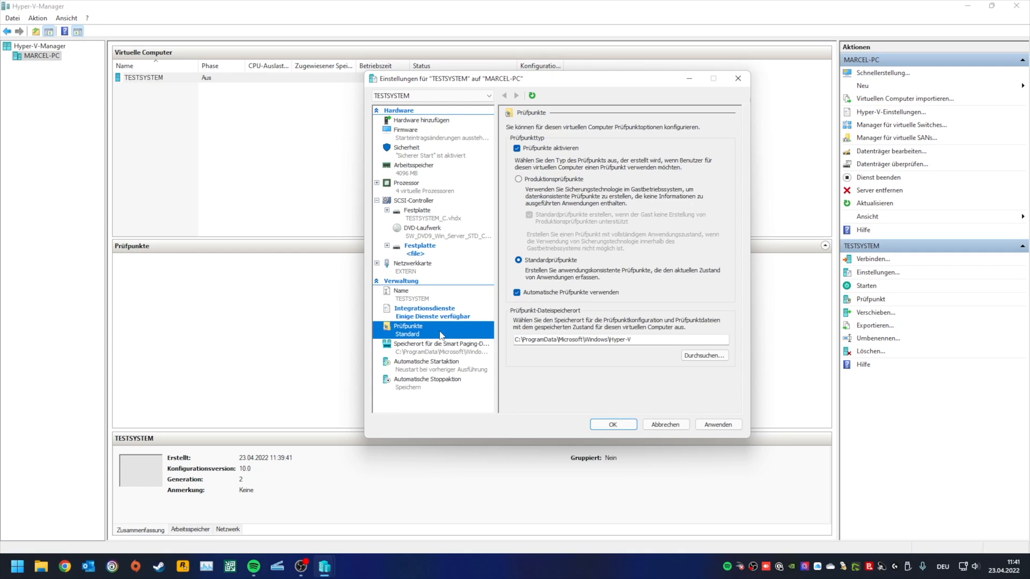
left_click(543, 292)
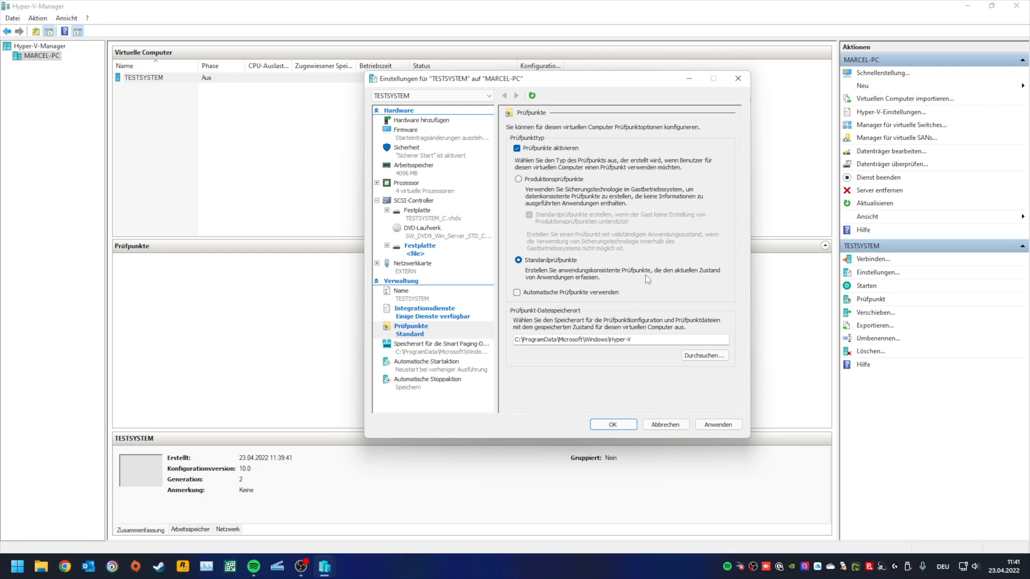
left_click(447, 352)
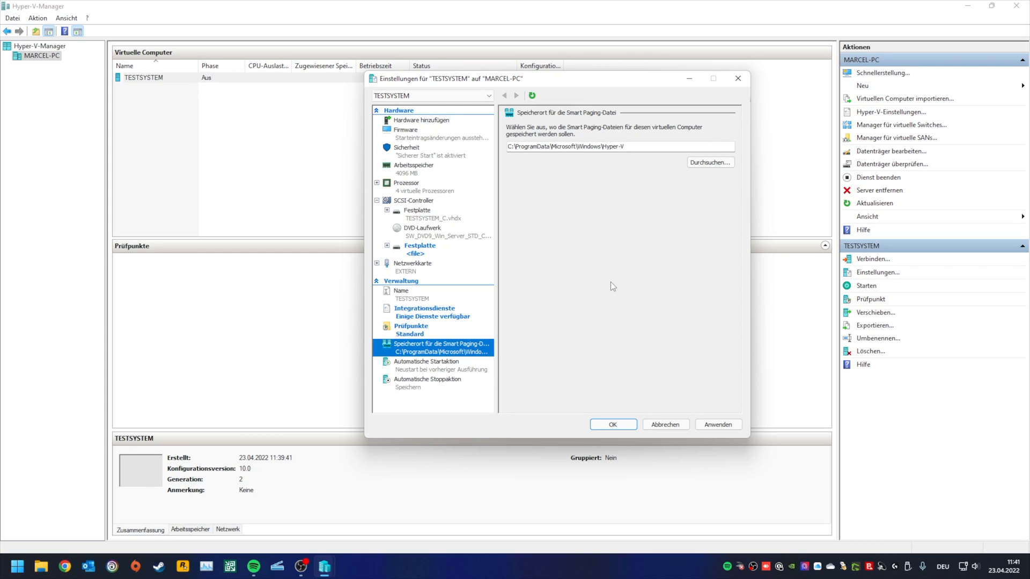
Set TESTSYSTEM to always start automatically with a start delay of 10 seconds and apply the pending settings.
left_click(456, 368)
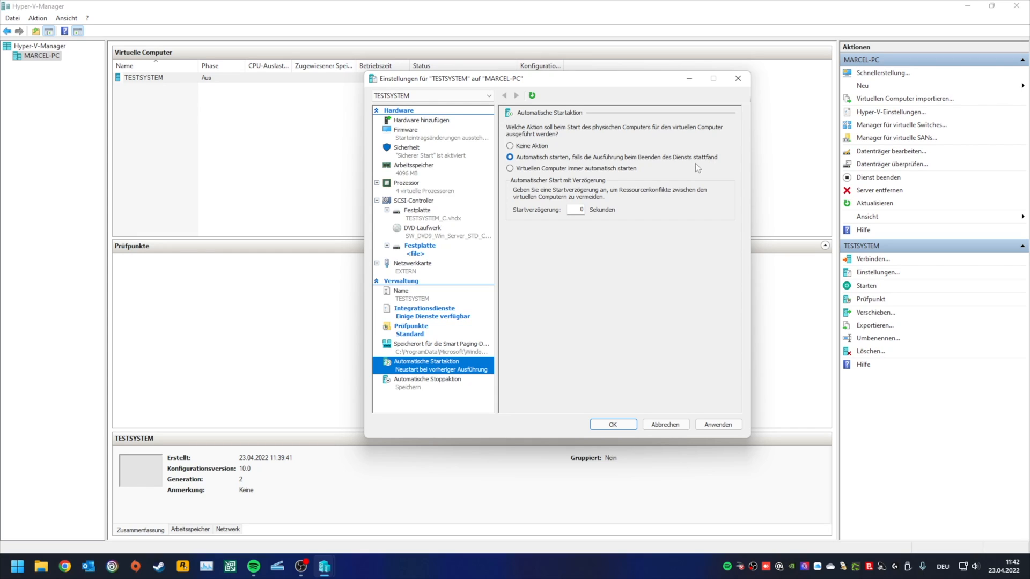
left_click(593, 169)
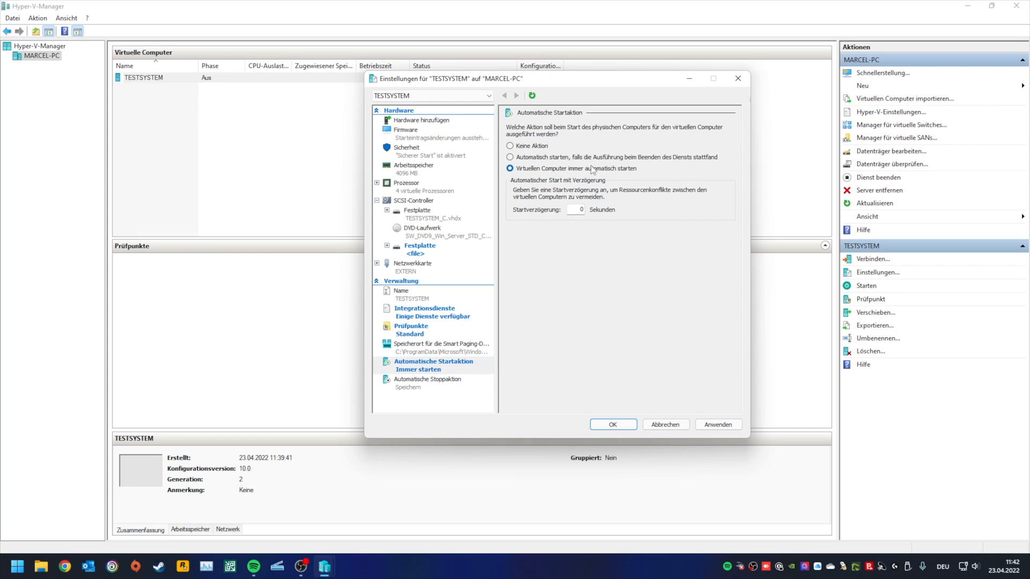
left_click(572, 210)
type("1")
left_click(717, 424)
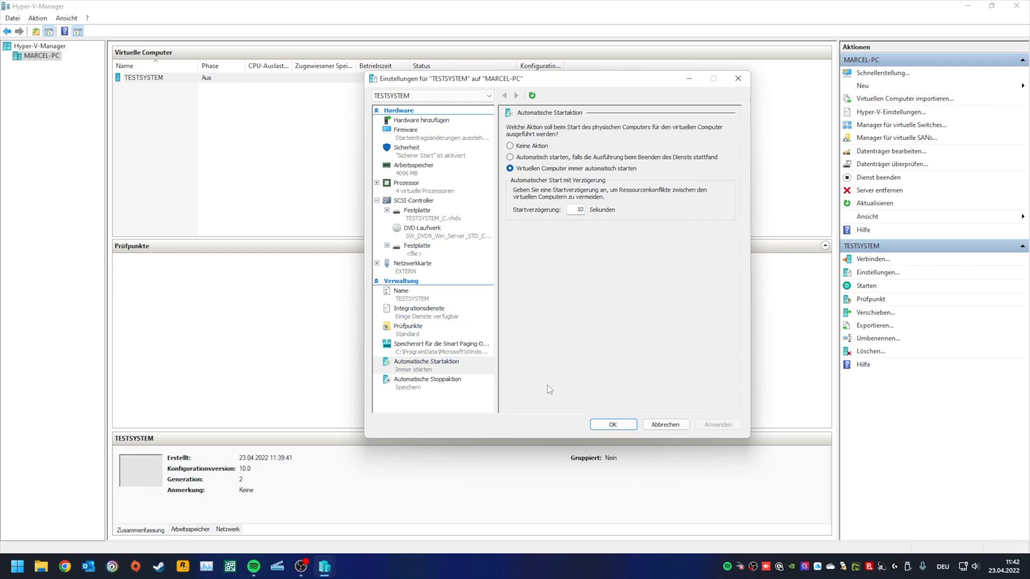
Set TESTSYSTEM's automatic stop action to Gastbetriebssystem herunterfahren, apply it and close the settings.
left_click(427, 384)
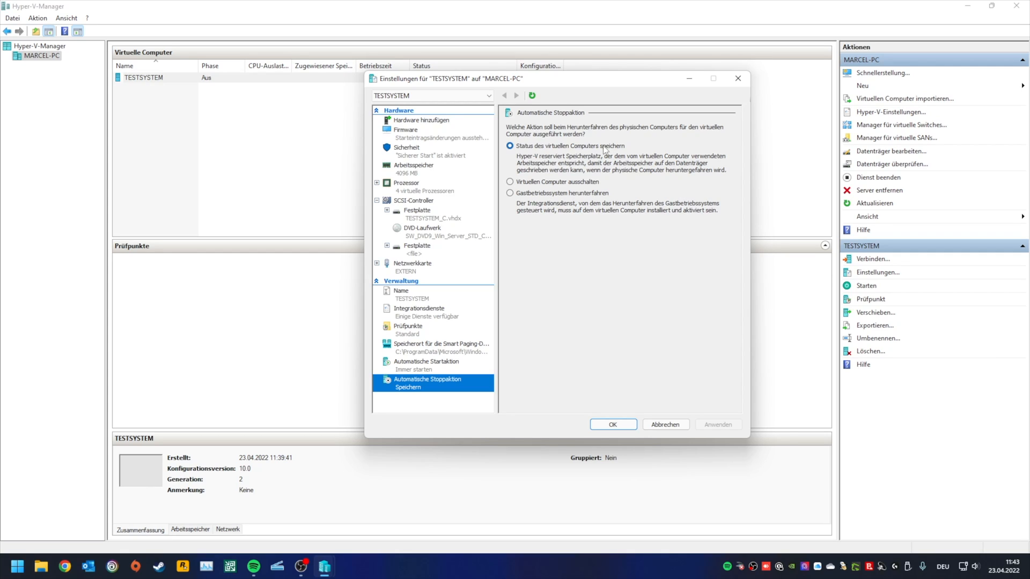
left_click(556, 194)
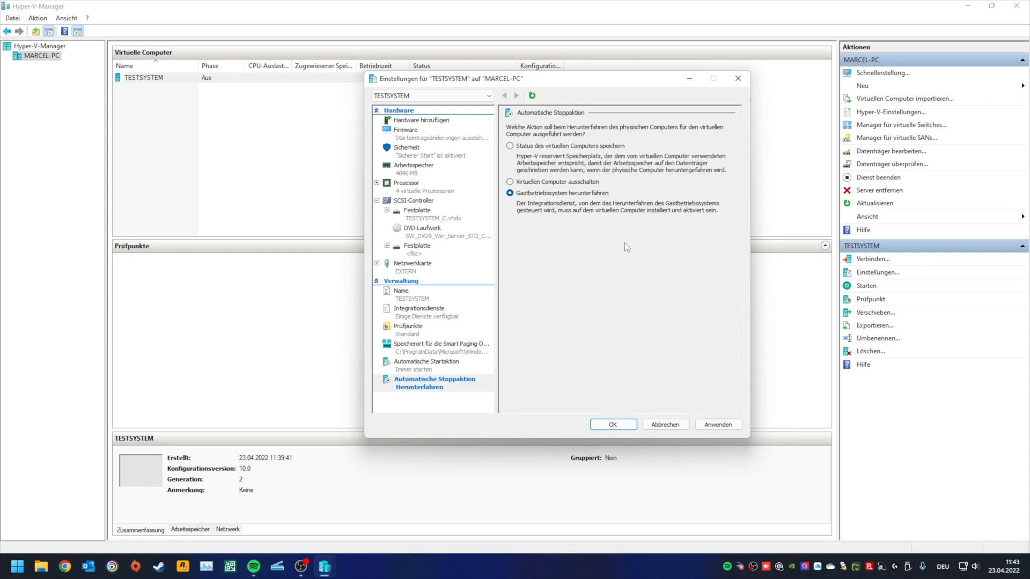
left_click(717, 424)
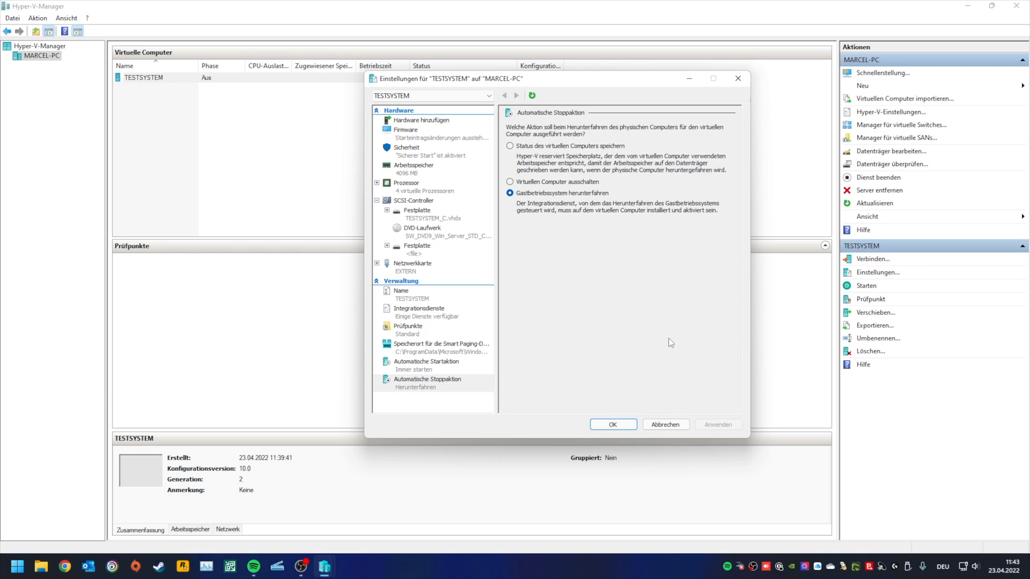
left_click(609, 426)
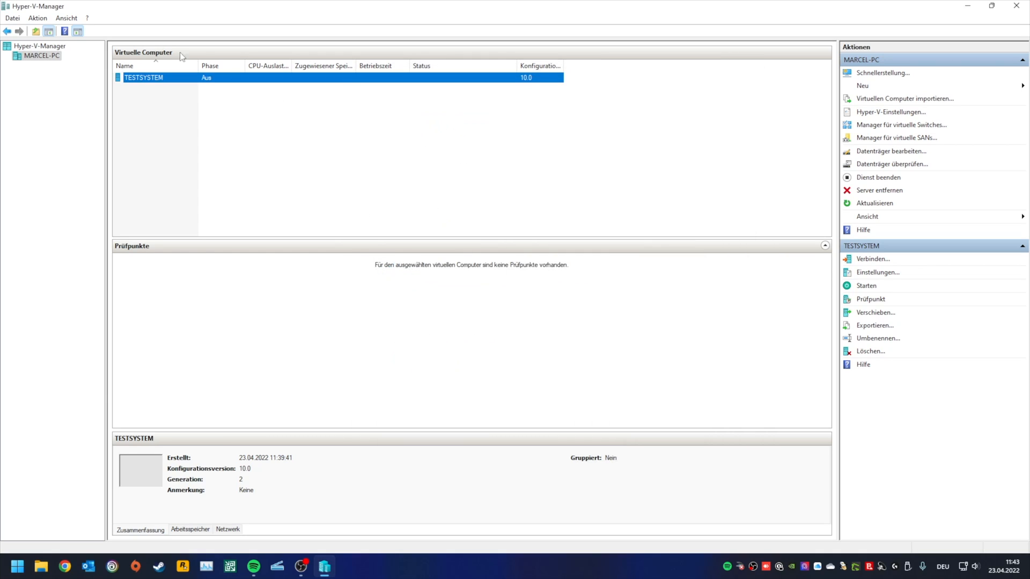
Start the virtual computer TESTSYSTEM and connect to its console.
right_click(161, 80)
left_click(200, 121)
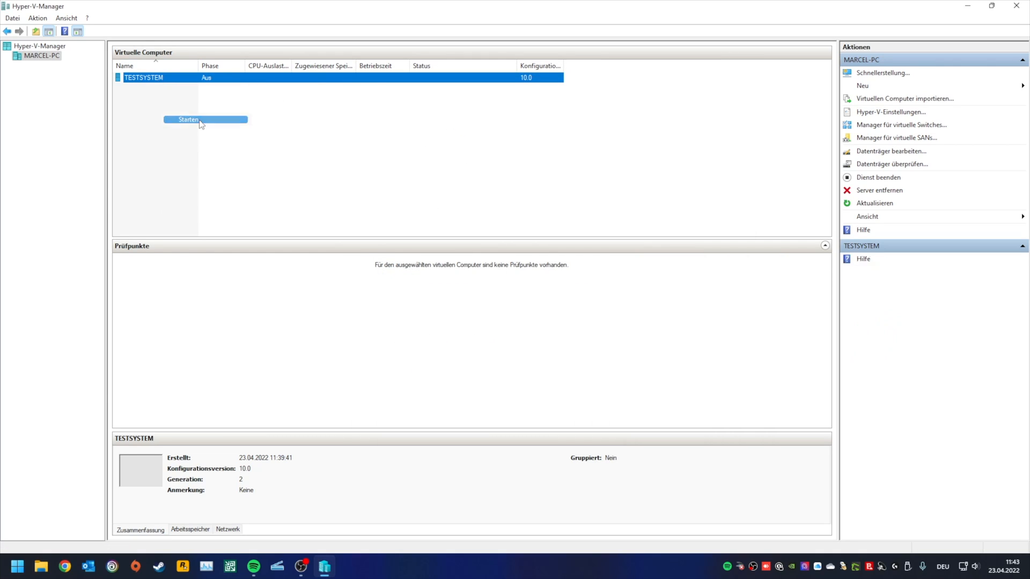
right_click(183, 82)
left_click(352, 164)
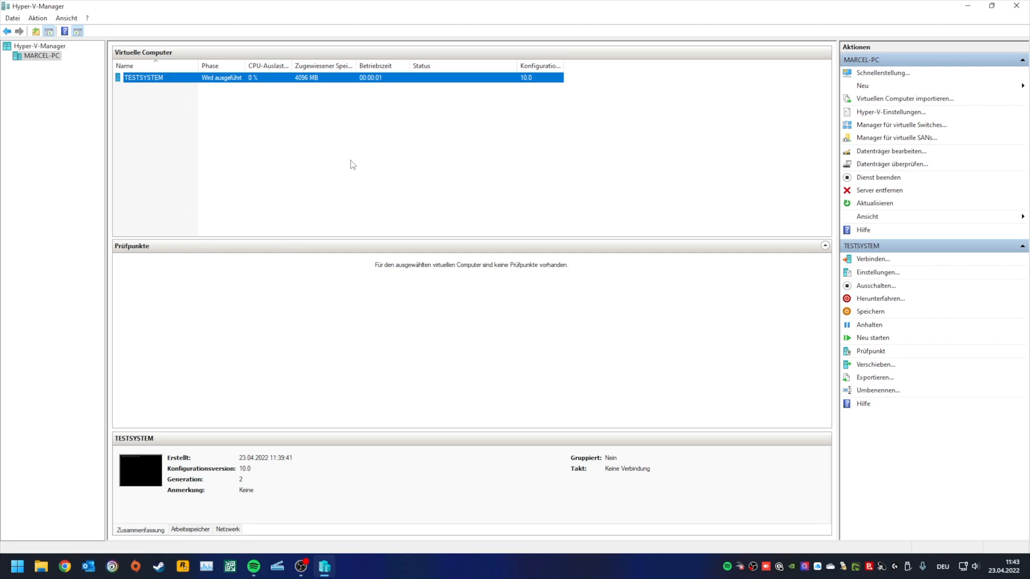
double_click(188, 80)
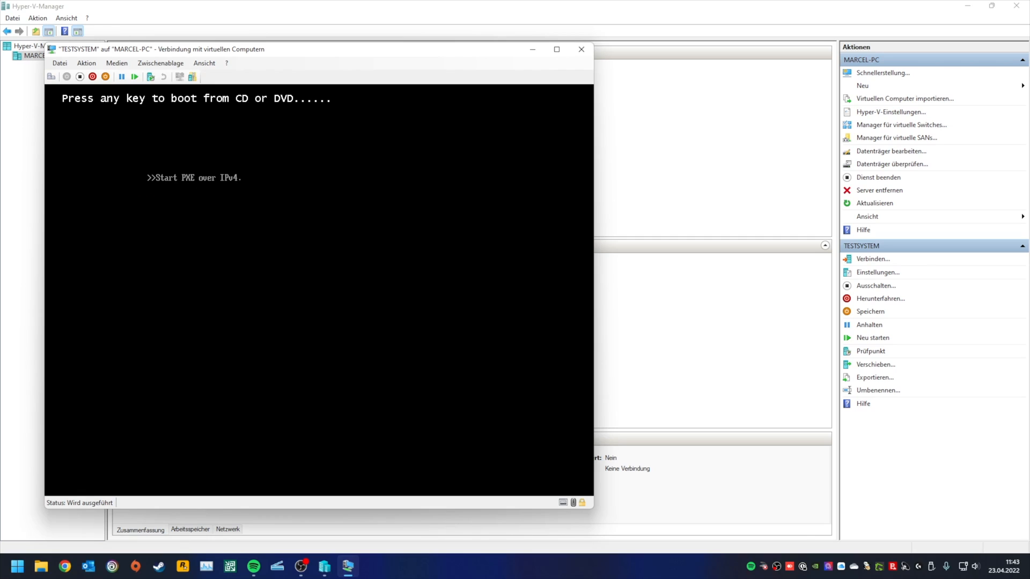
Restart TESTSYSTEM with the STRG+ALT+ENTF command and boot it from the installation DVD.
left_click(93, 67)
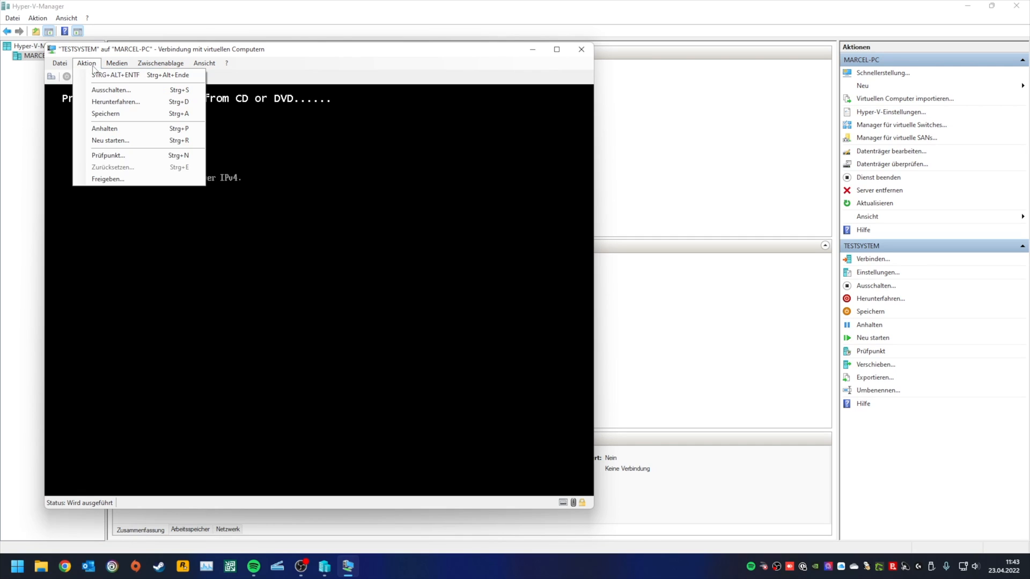
left_click(105, 75)
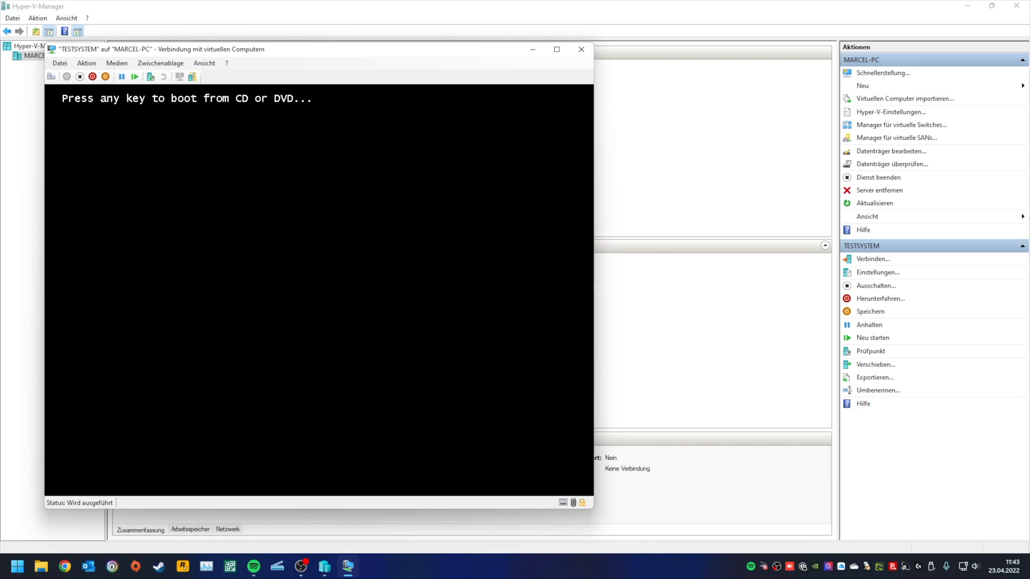
key("Return")
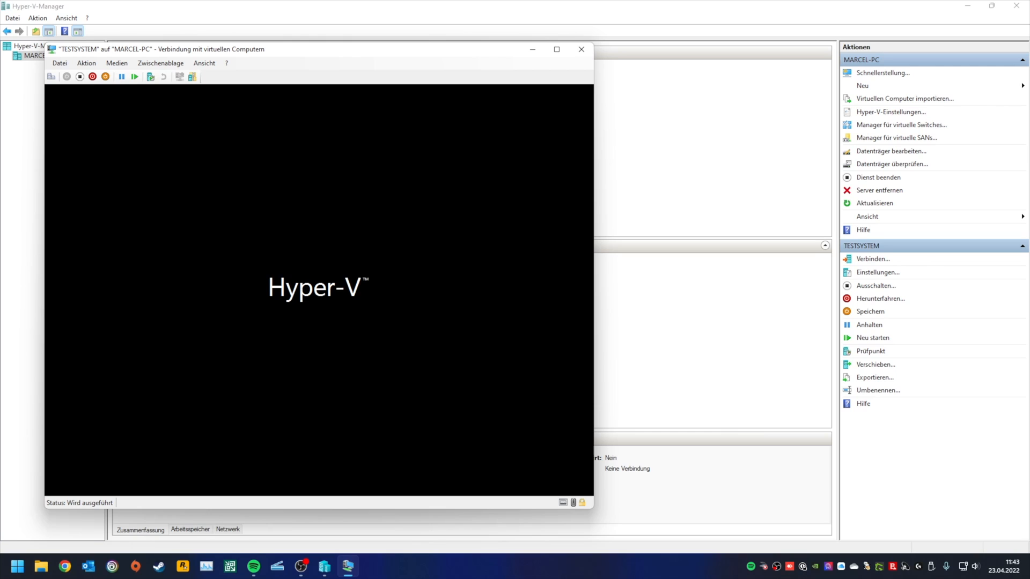
left_click_drag(304, 49, 484, 44)
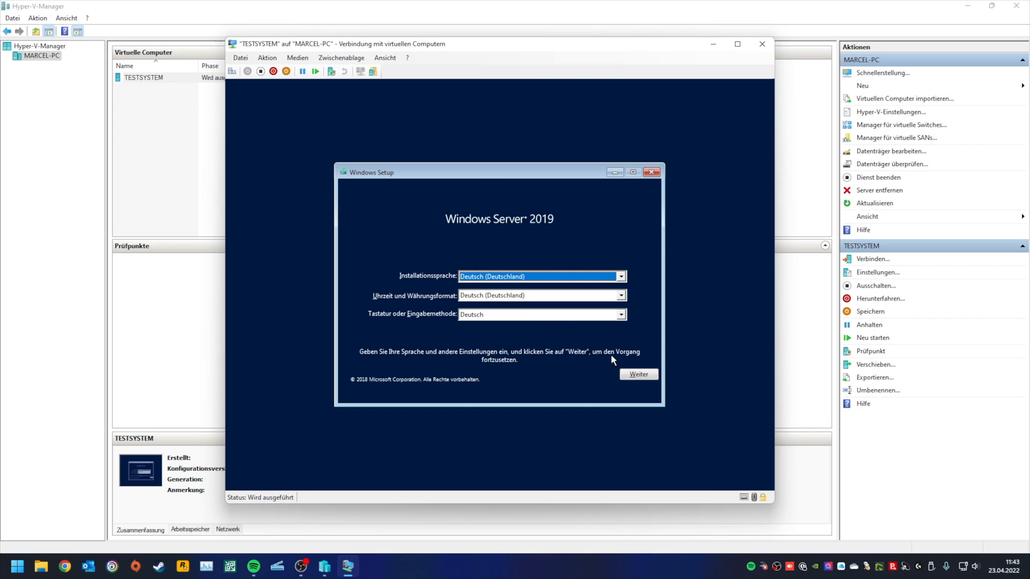
Begin the Windows Server 2019 installation with the German language defaults and choose the Windows Server 2019 Standard (Desktopdarstellung) edition.
left_click(637, 375)
left_click(519, 295)
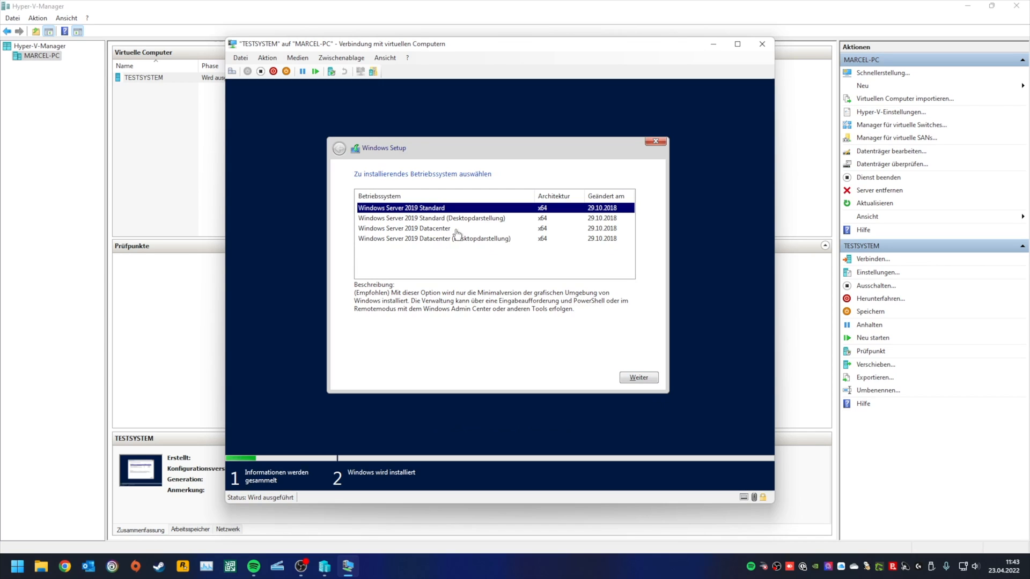
left_click(474, 220)
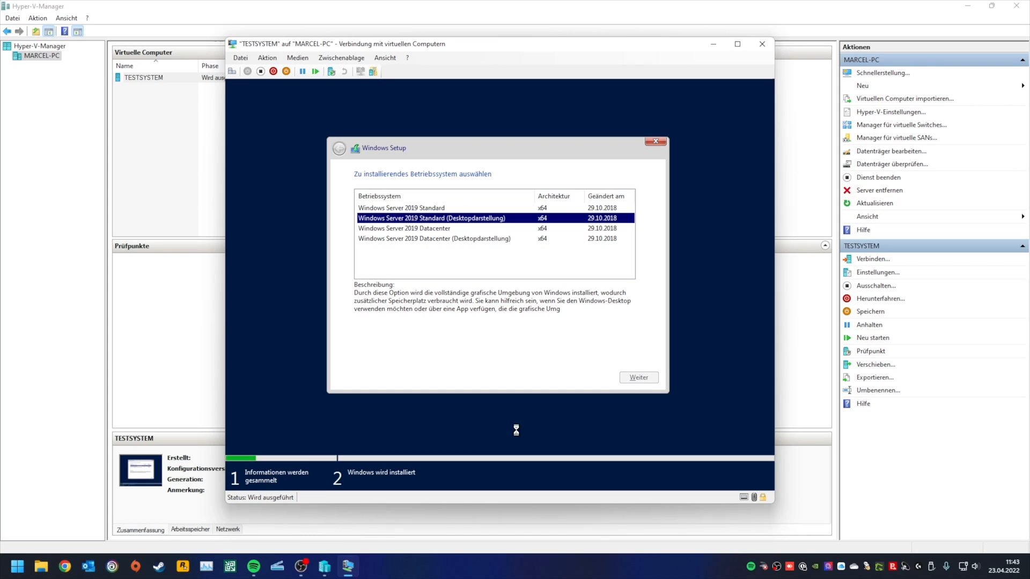
Accept the licence terms and choose the custom installation type.
left_click(430, 351)
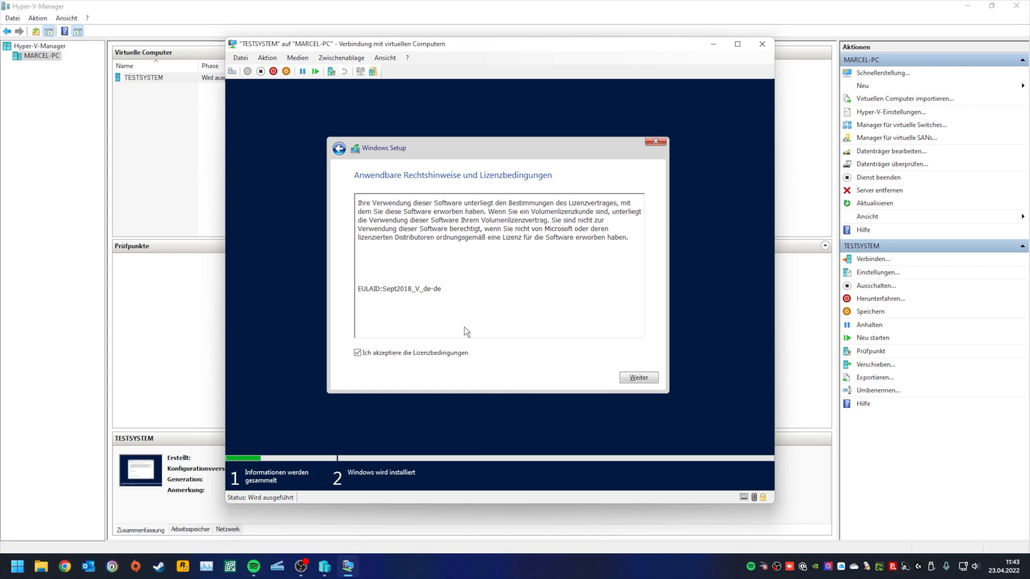
left_click(633, 377)
left_click(475, 275)
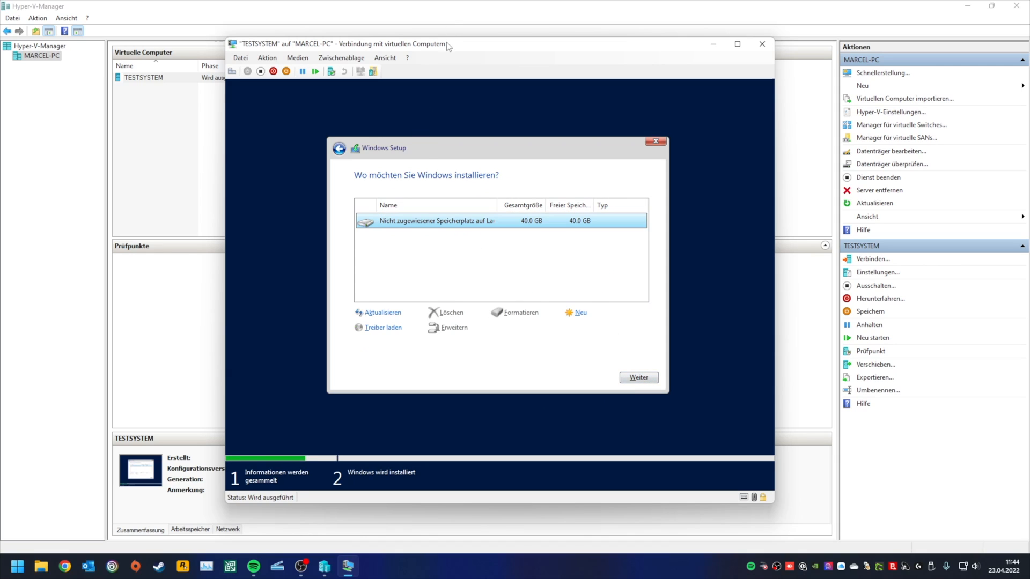
Install Windows on the unallocated 40 GB drive and restart immediately once setup asks for it.
left_click_drag(446, 45, 470, 53)
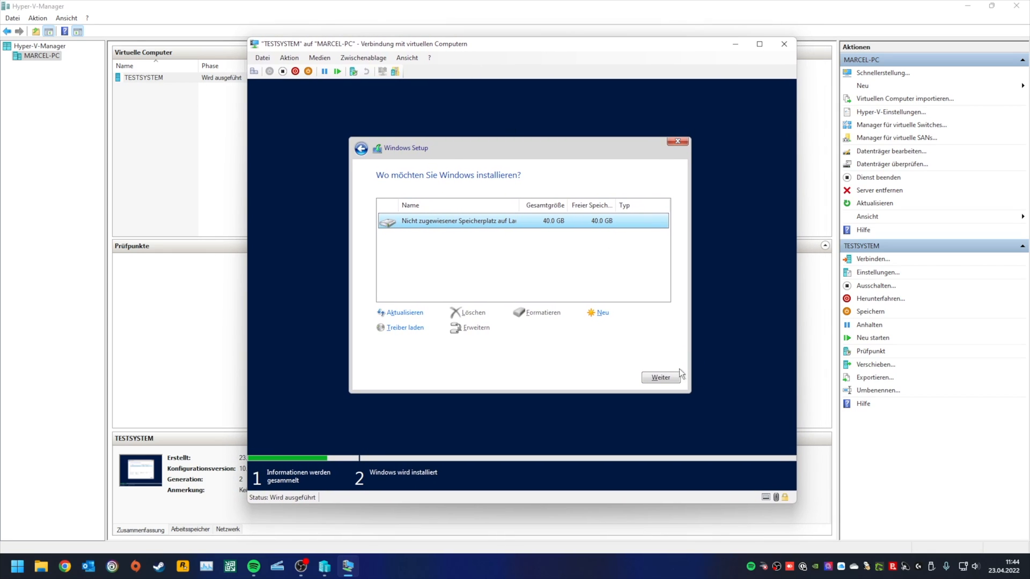
left_click(655, 376)
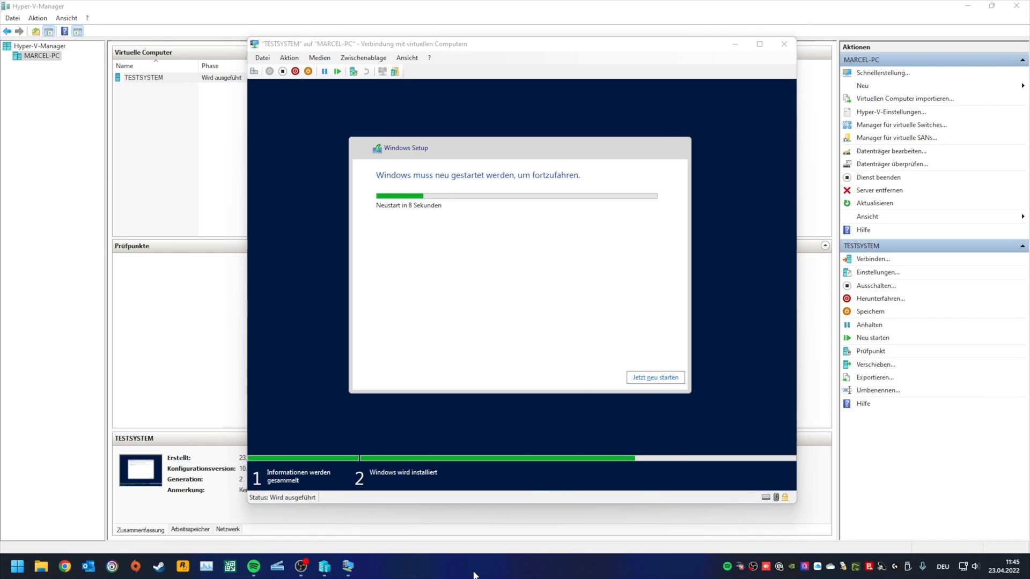
left_click(651, 377)
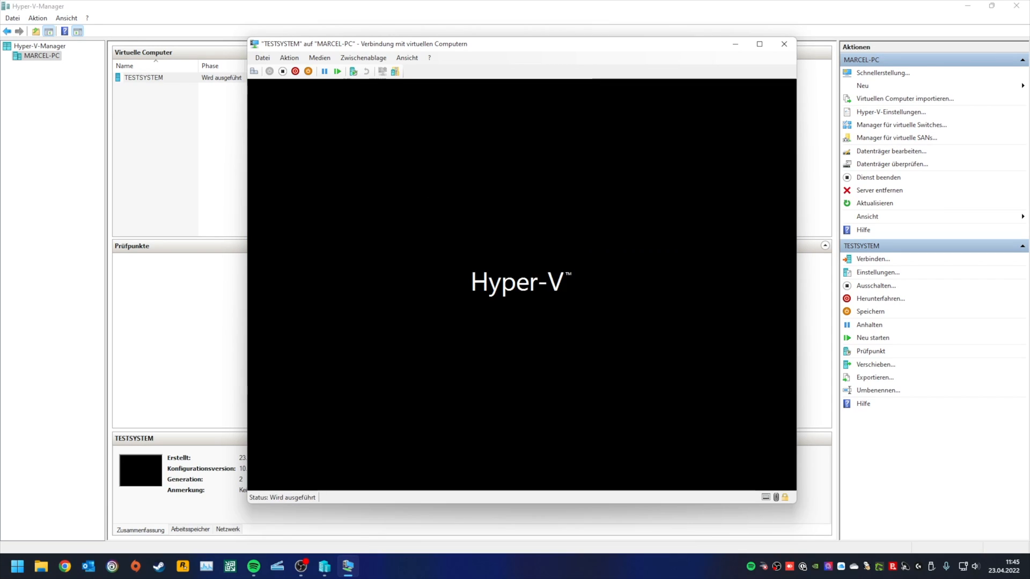